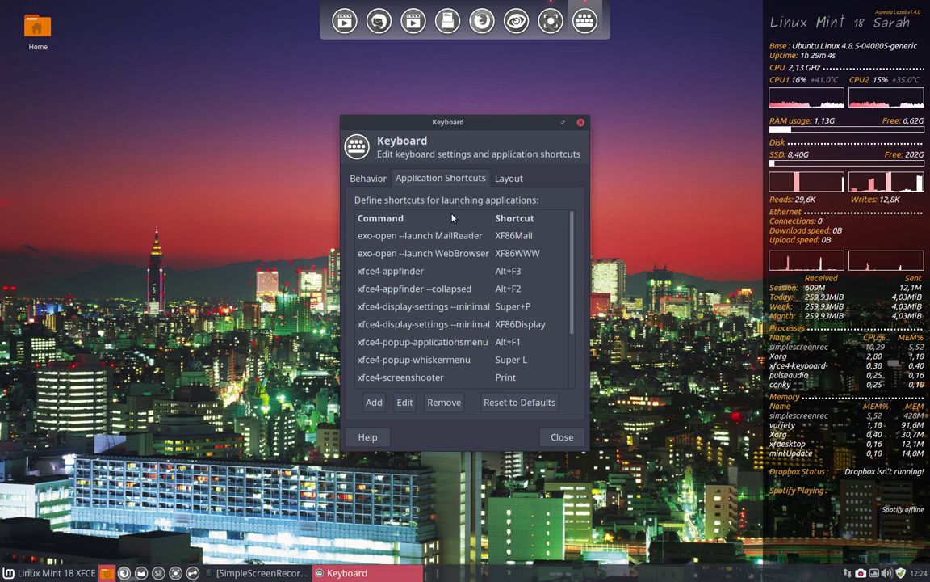
# Add an application shortcut that runs variety -t with Alt+T, and trigger it once to test it.
pyautogui.click(383, 406)
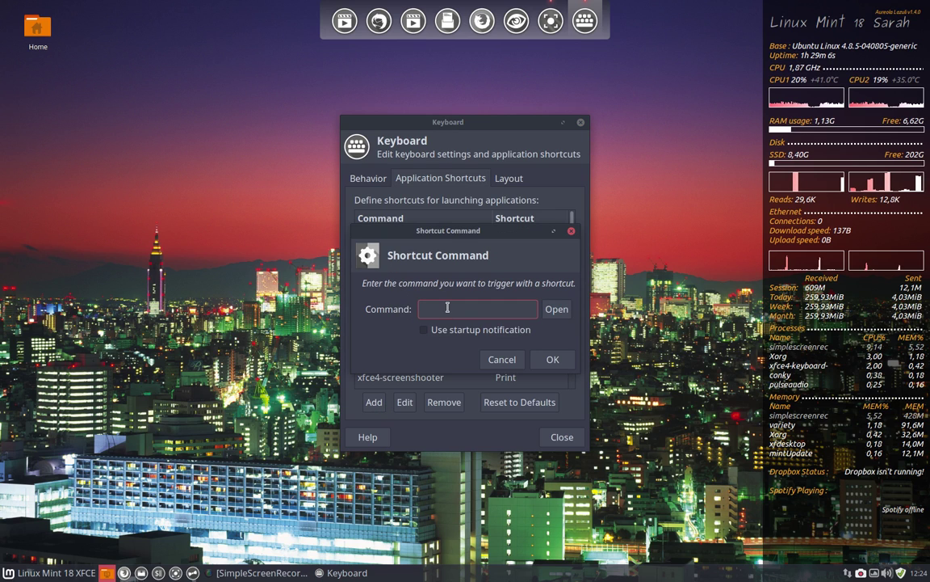
pyautogui.write('variety')
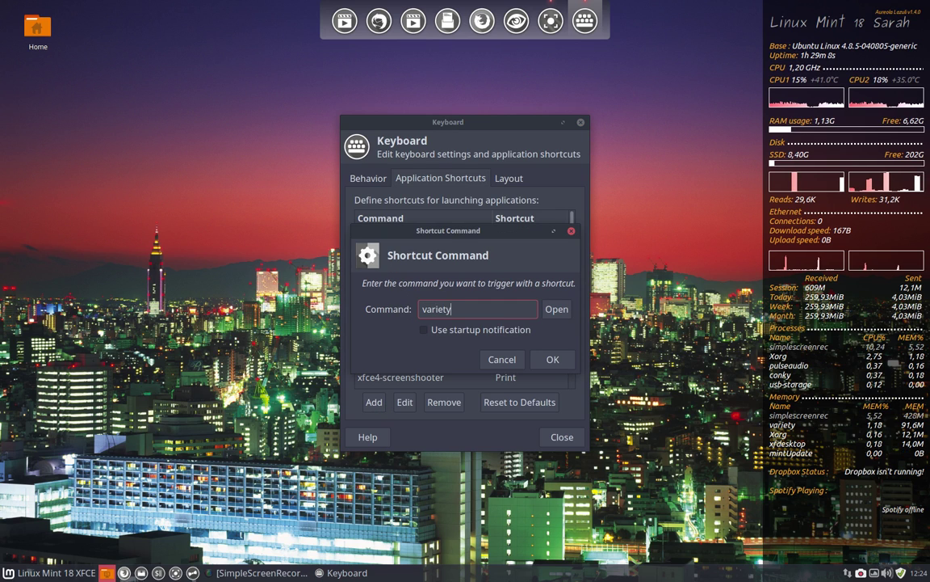
pyautogui.write(' -t')
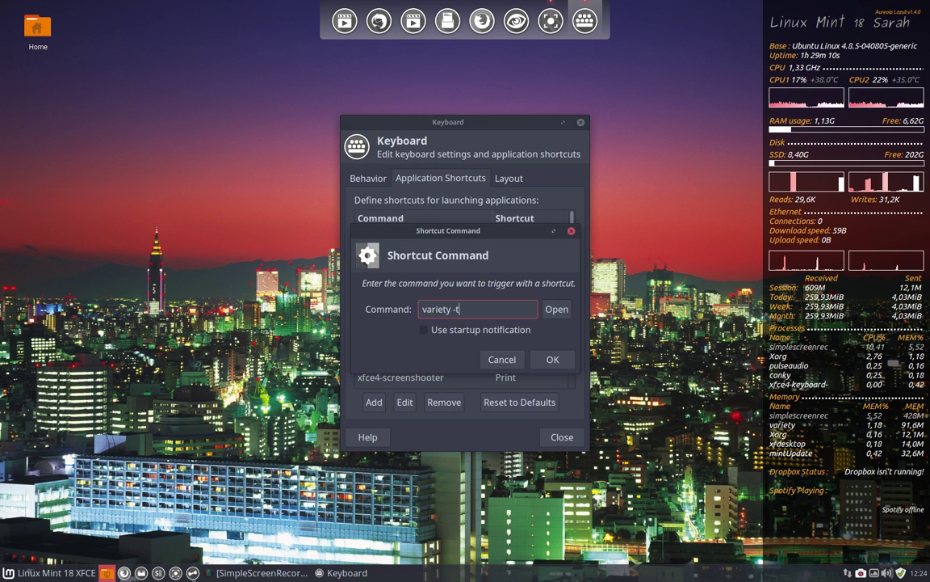
pyautogui.click(552, 358)
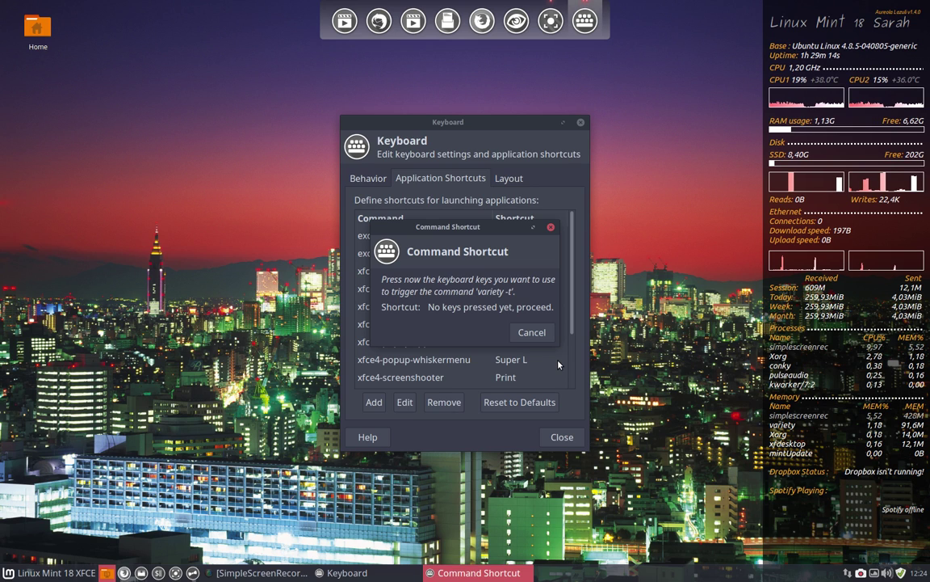
pyautogui.hotkey('alt', 't')
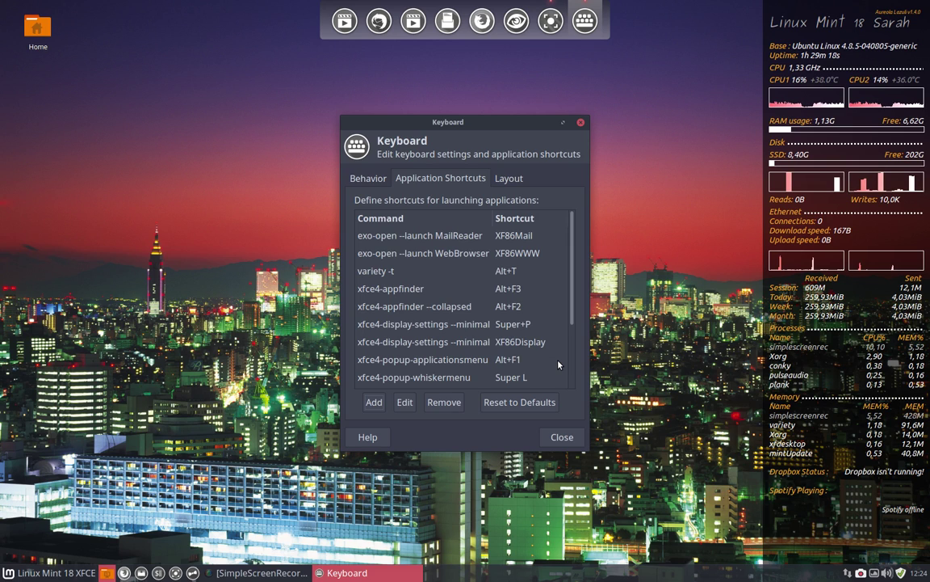
pyautogui.hotkey('alt', 't')
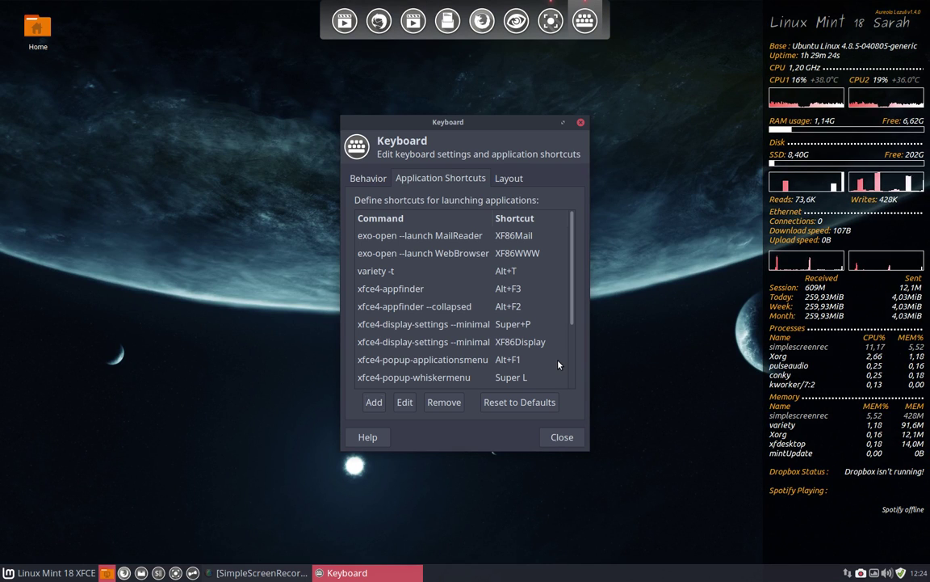
# Open a terminal, run variety --help, and examine the listed command options in the maximized window.
pyautogui.hotkey('ctrl', 'alt', 't')
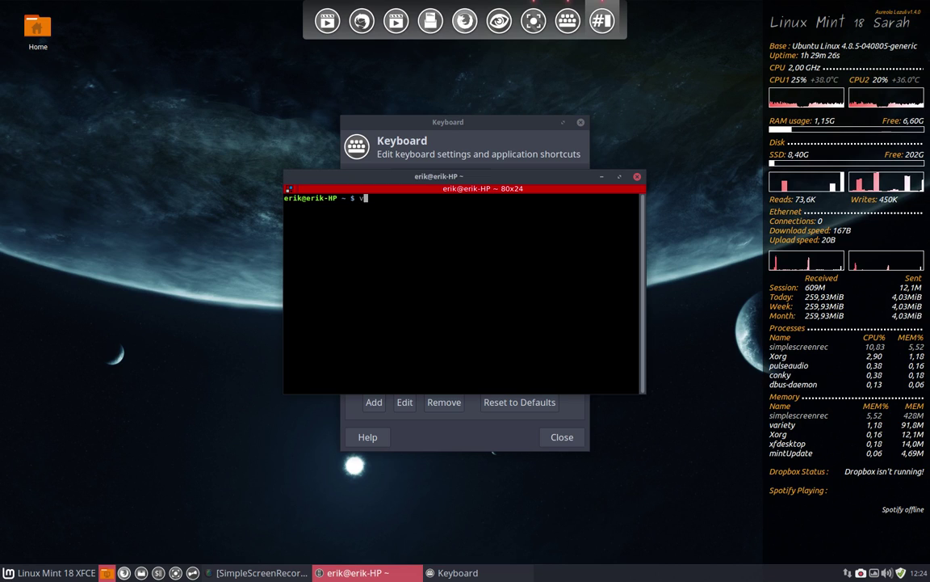
pyautogui.write('variety')
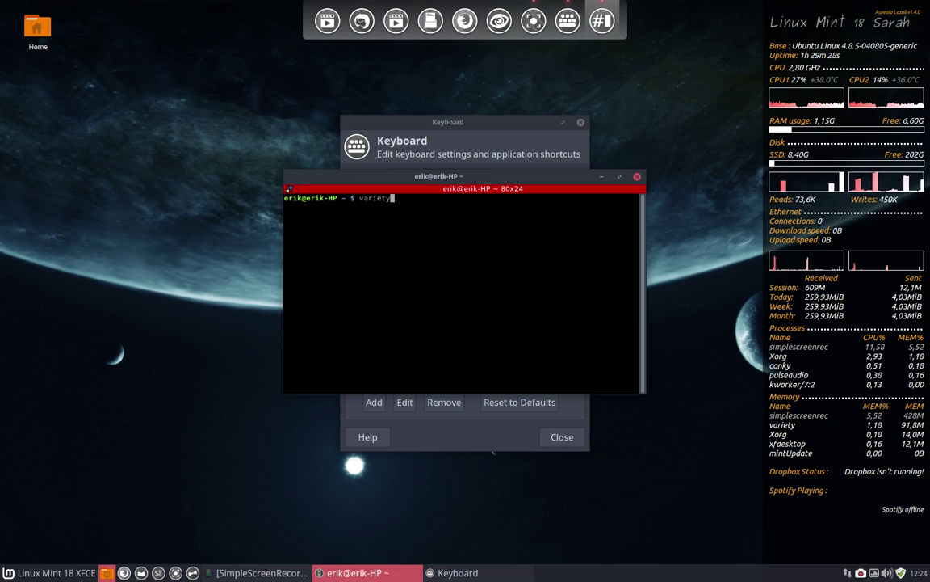
pyautogui.write(' --help')
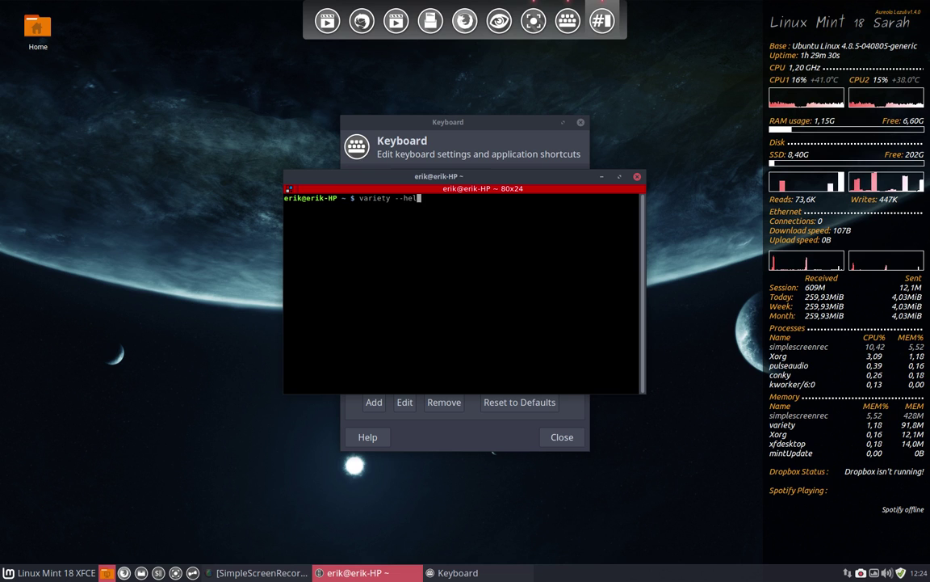
pyautogui.press('Return')
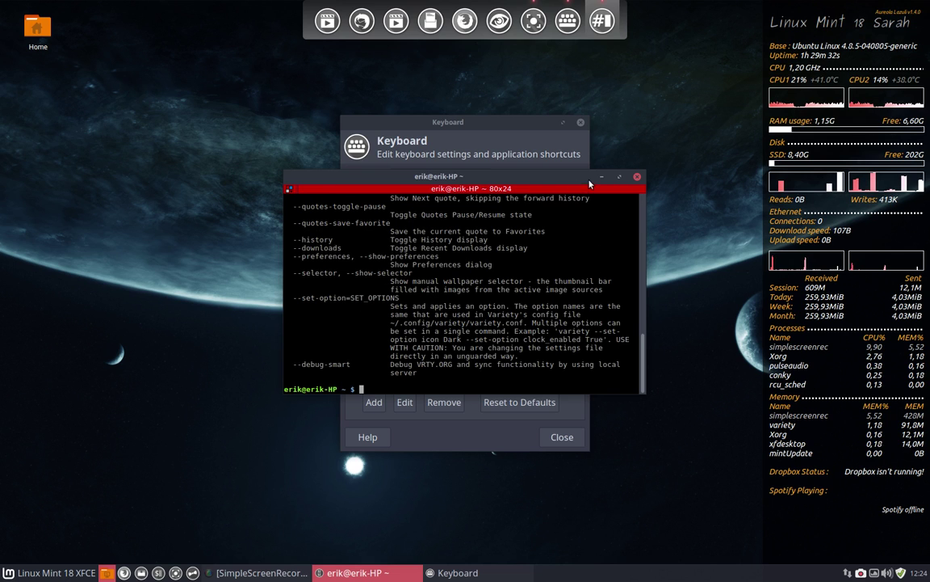
pyautogui.doubleClick(529, 176)
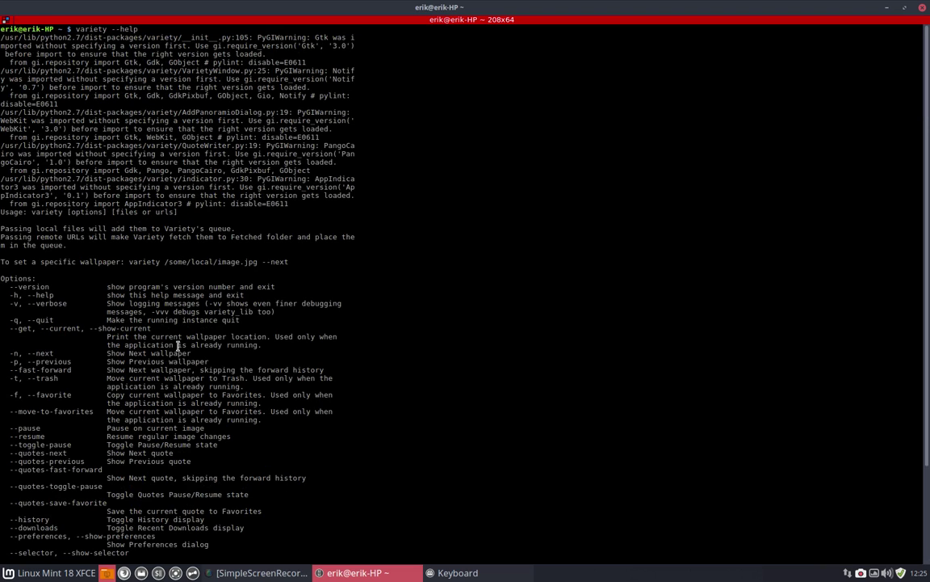
pyautogui.moveTo(13, 295); pyautogui.dragTo(131, 449)
pyautogui.click(272, 485)
# Look over the terminal's global preferences and close the preferences window.
pyautogui.rightClick(380, 213)
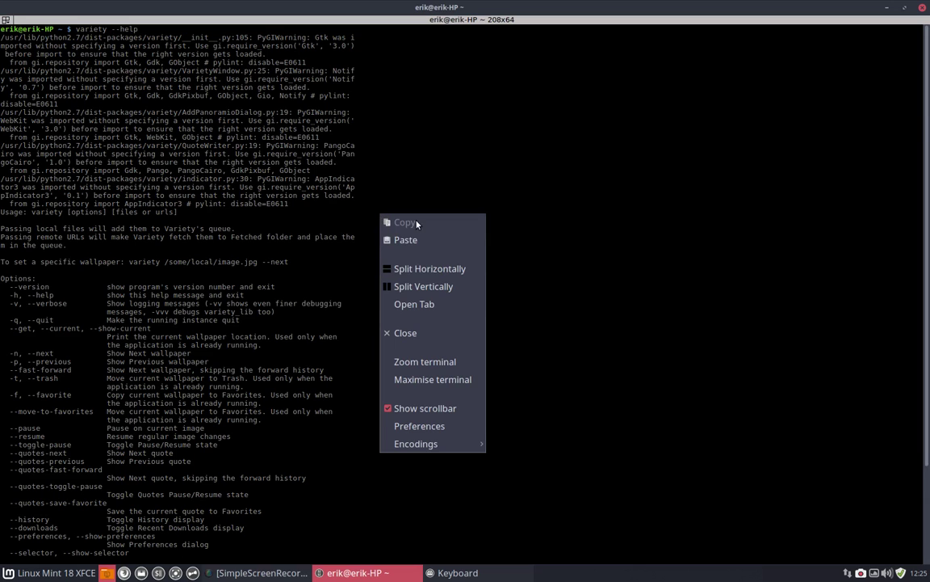
pyautogui.click(437, 428)
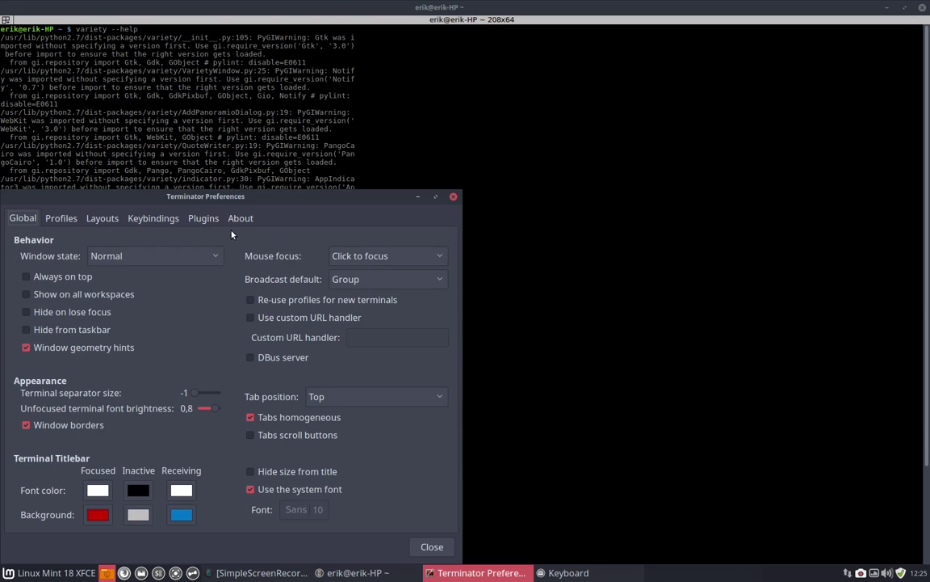
pyautogui.moveTo(218, 201); pyautogui.dragTo(480, 113)
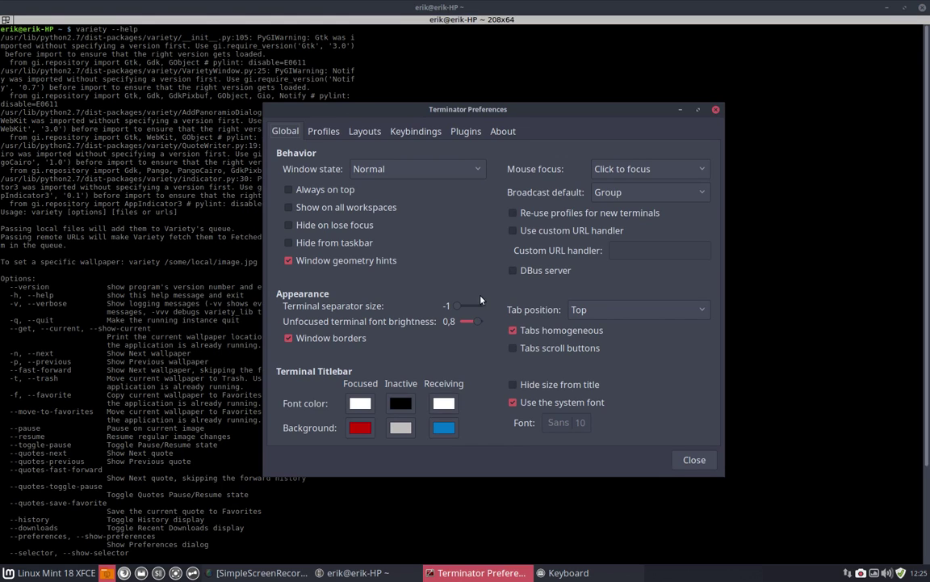
pyautogui.click(715, 110)
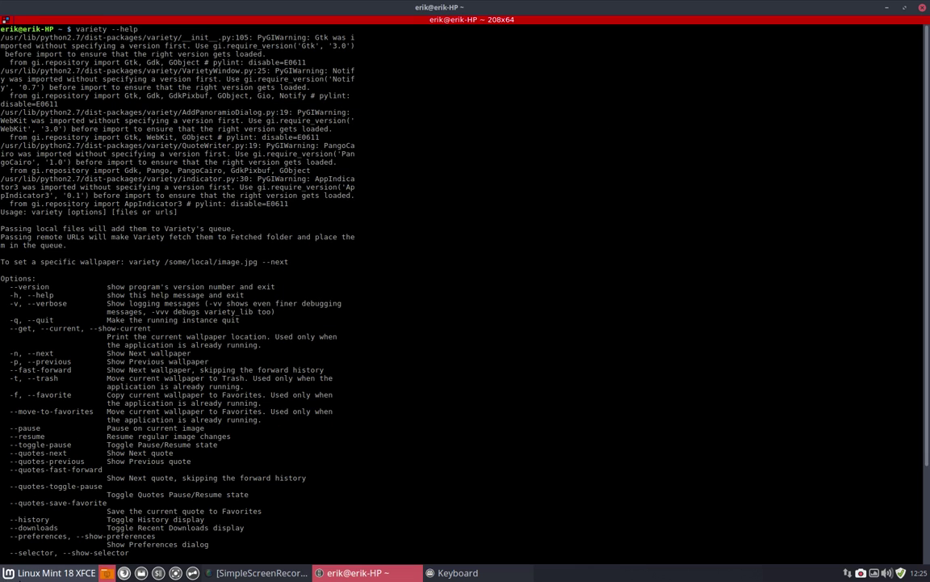
# Review the terminal emulator choices in the system's Preferred Applications, keep Xfce Terminal, and close the settings and terminal windows.
pyautogui.click(26, 572)
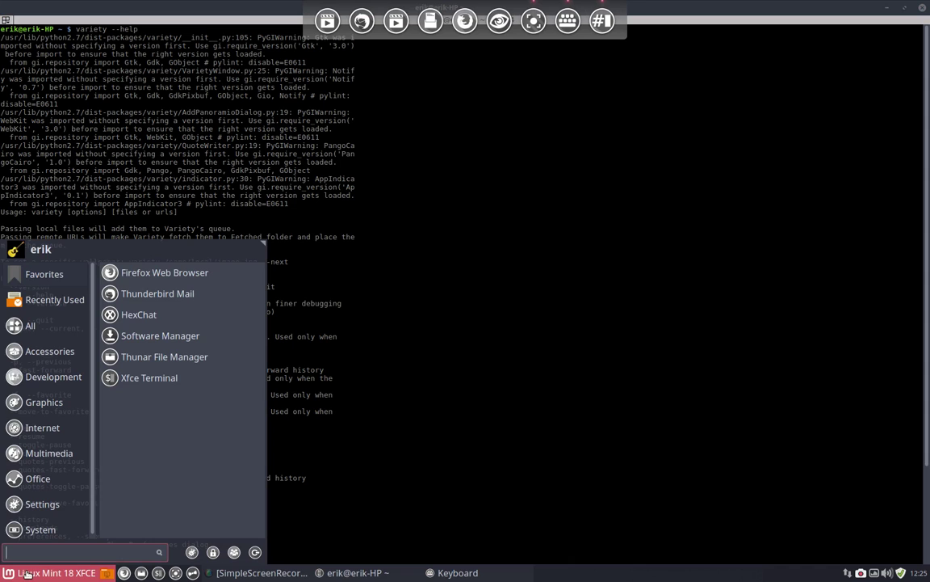
pyautogui.click(192, 552)
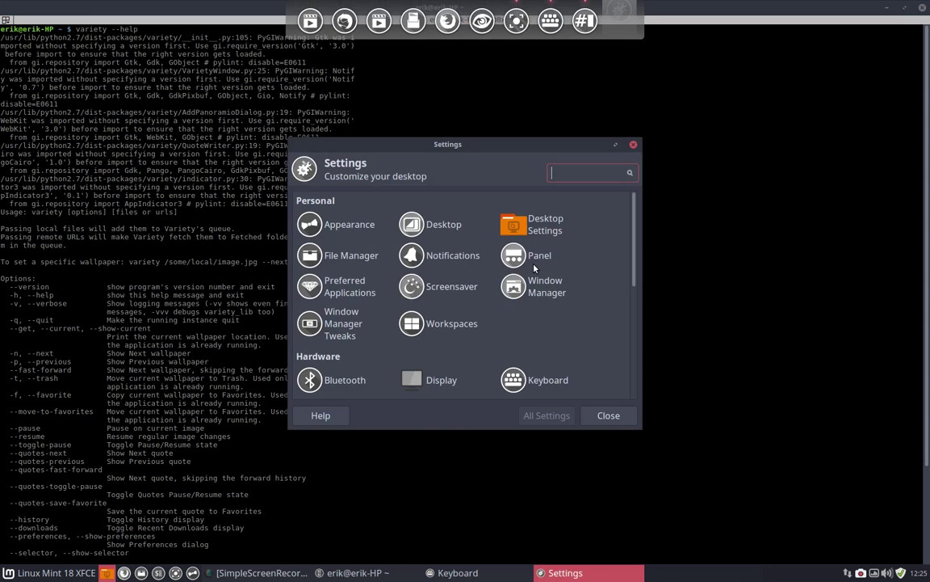
pyautogui.doubleClick(492, 153)
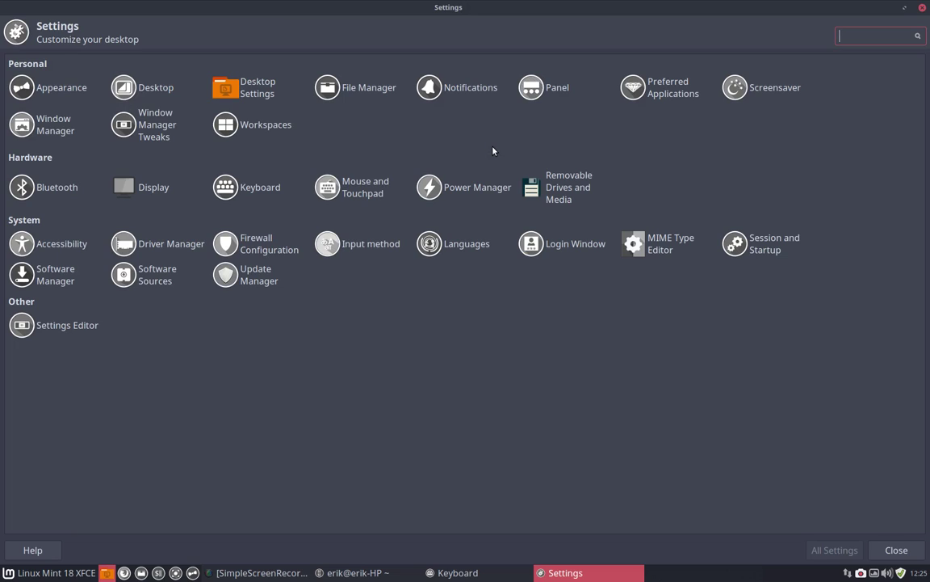
pyautogui.click(668, 87)
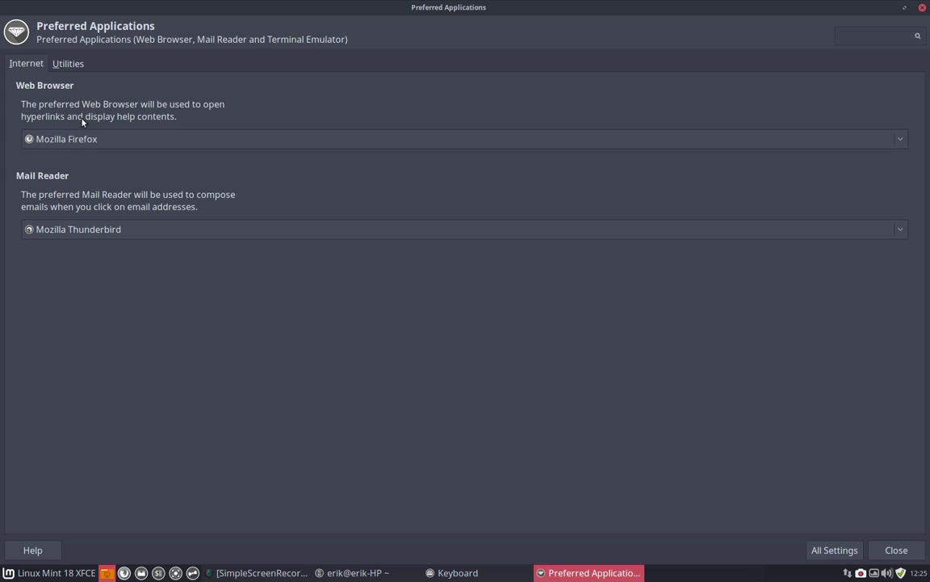
pyautogui.click(69, 65)
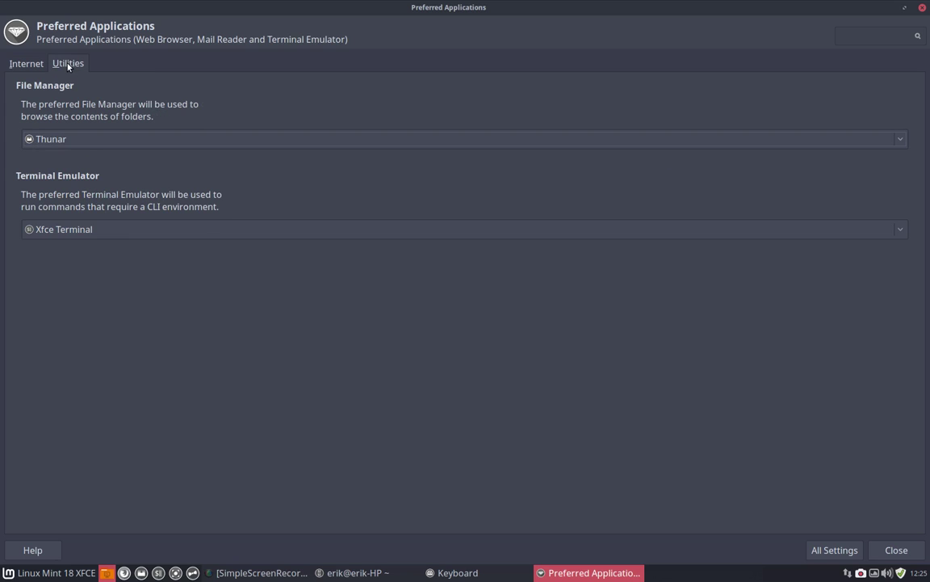
pyautogui.click(82, 234)
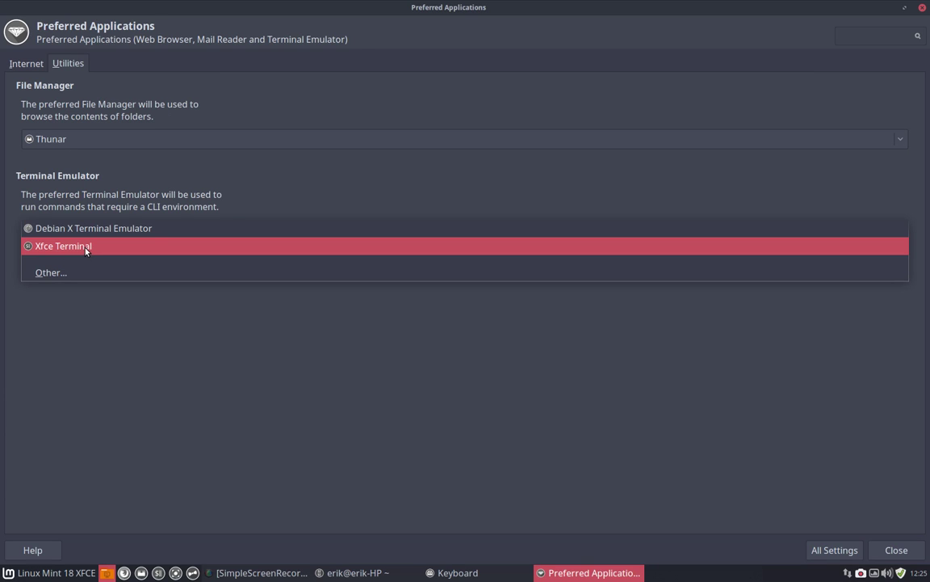
pyautogui.click(87, 250)
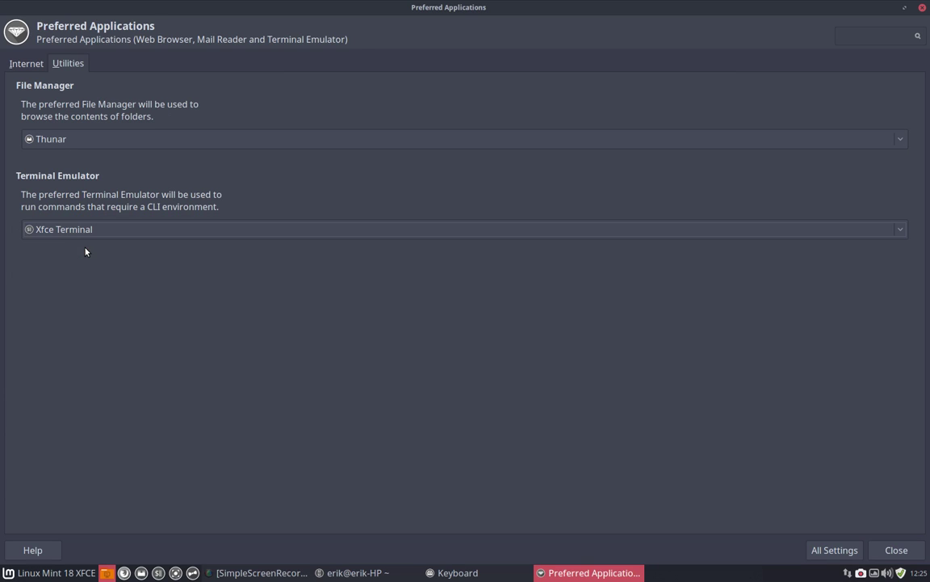
pyautogui.click(896, 549)
pyautogui.click(925, 8)
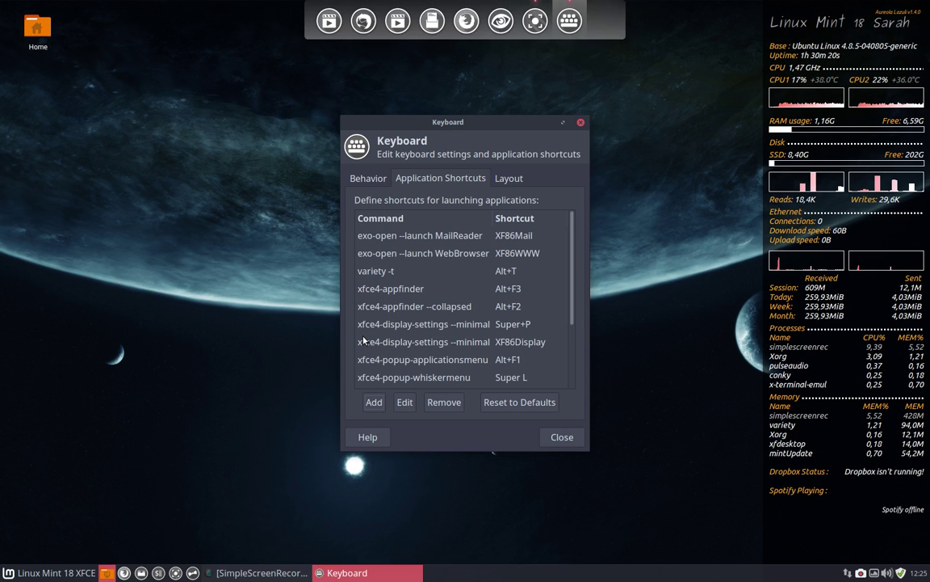
# Launch a terminal with Ctrl+Alt+T, check which program it is in its preferences' About information, and close it.
pyautogui.hotkey('ctrl', 'alt', 't')
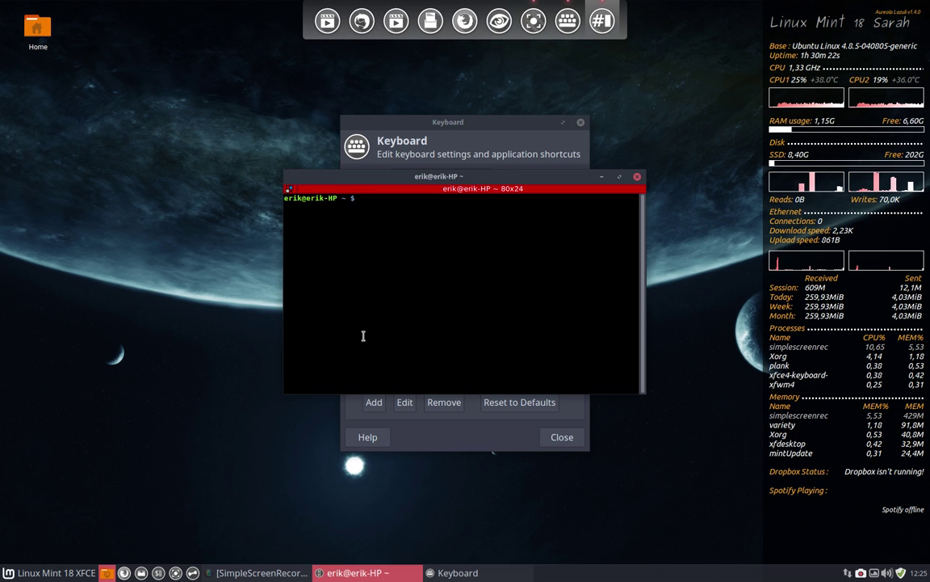
pyautogui.rightClick(360, 331)
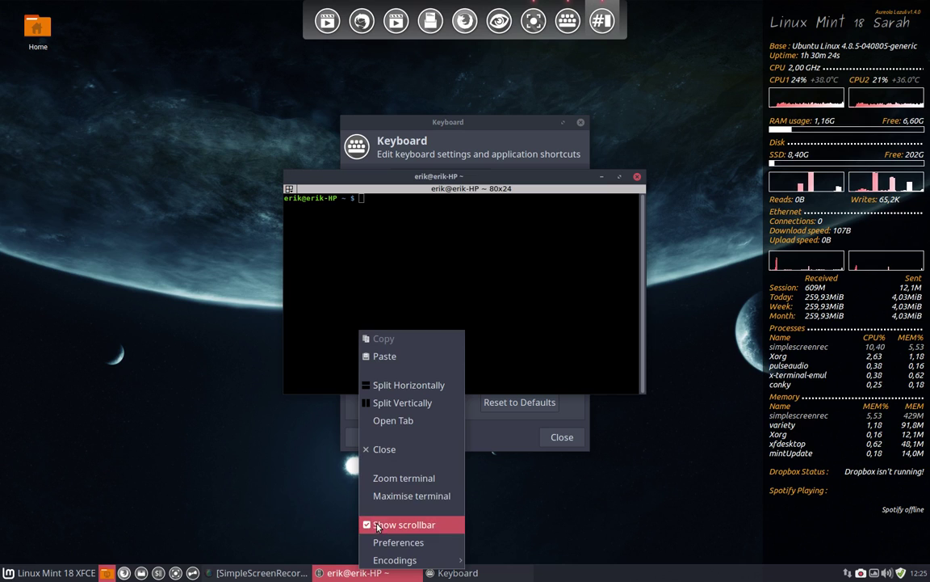
pyautogui.click(439, 545)
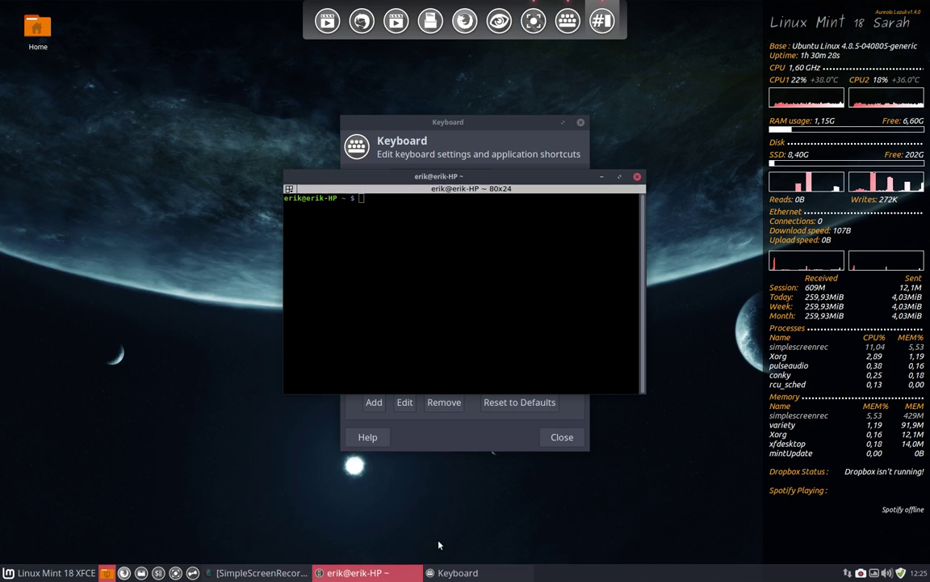
pyautogui.click(249, 217)
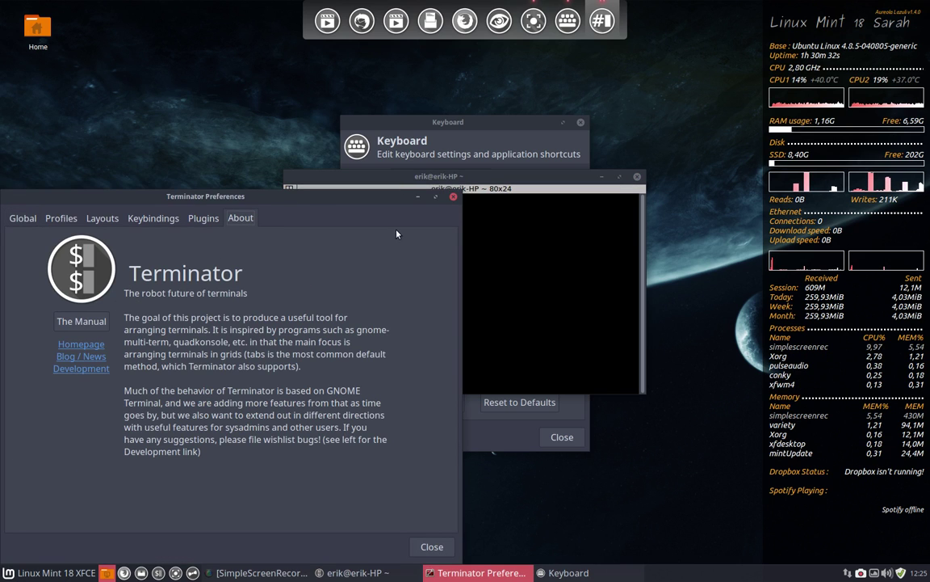
pyautogui.click(455, 199)
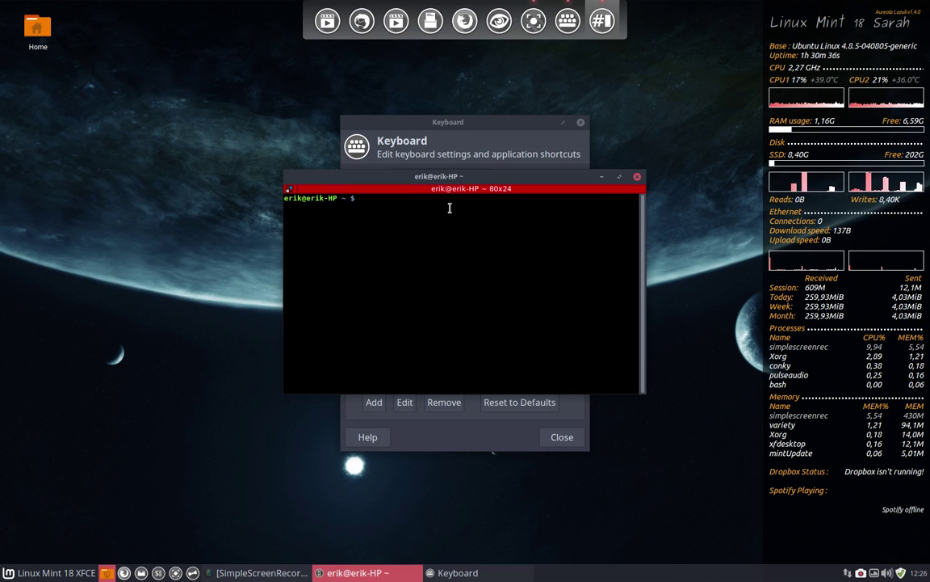
pyautogui.click(637, 179)
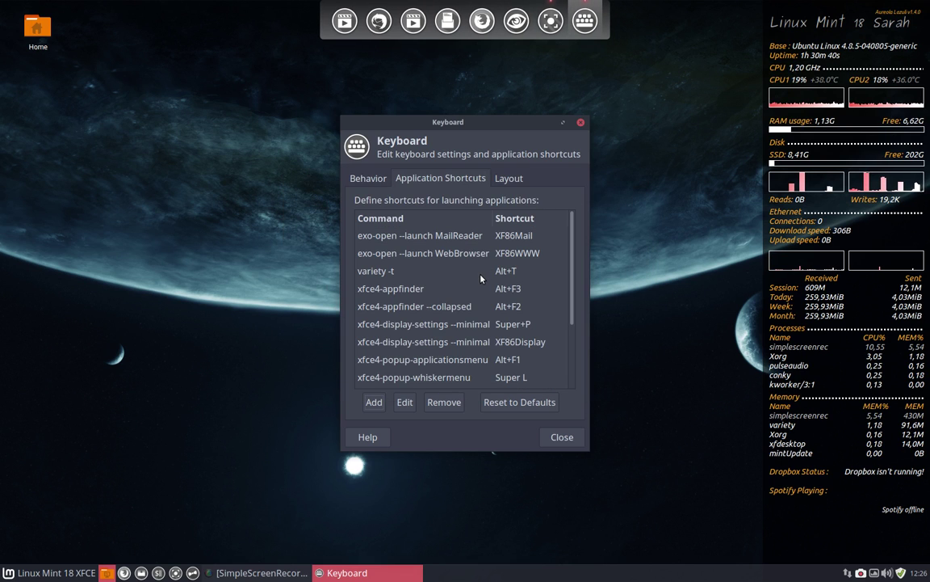
# Change the Ctrl+Alt+T shortcut's command from x-terminal-emulator to xfce4-terminal, keeping Ctrl+Alt+T and resolving the conflict in favour of xfce4-terminal.
pyautogui.scroll(-3, 482, 278)
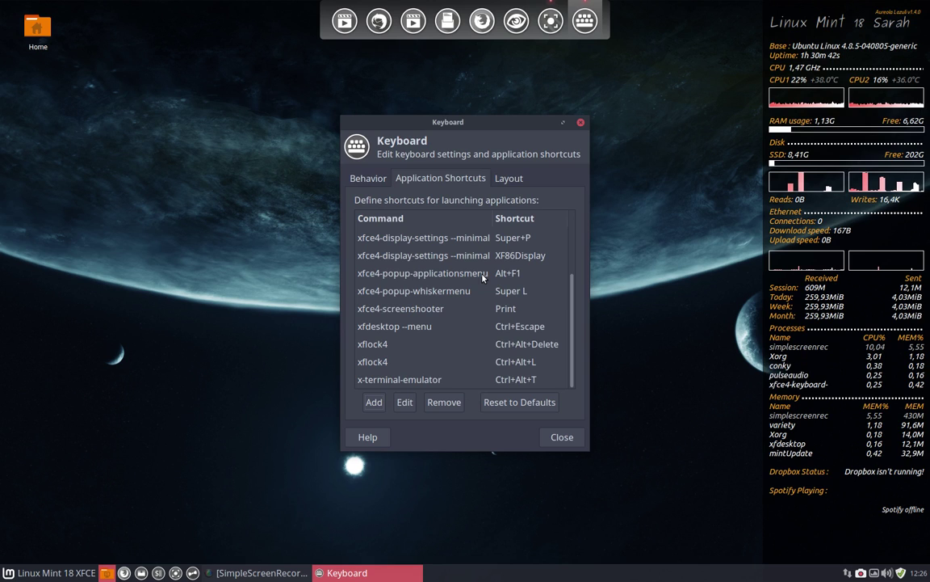
pyautogui.click(404, 380)
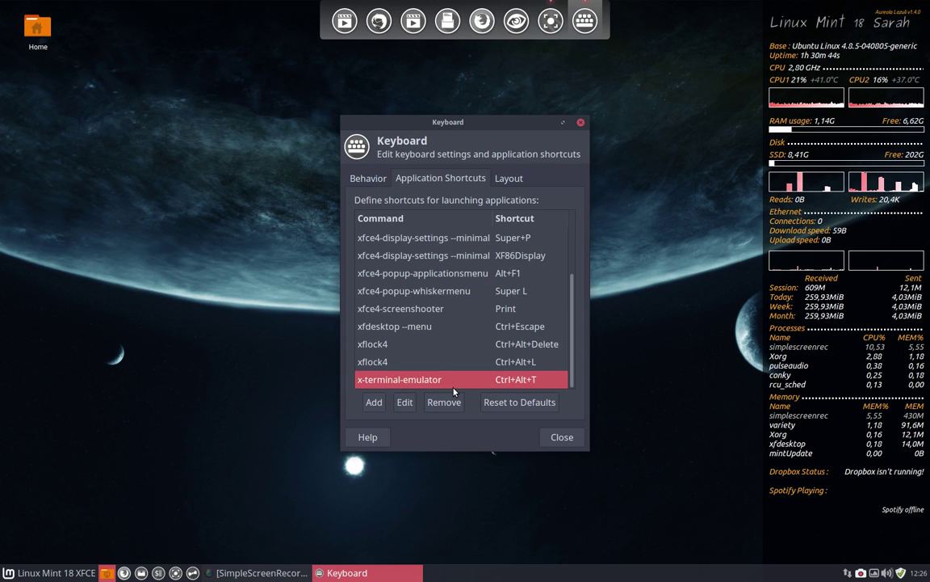
pyautogui.click(404, 402)
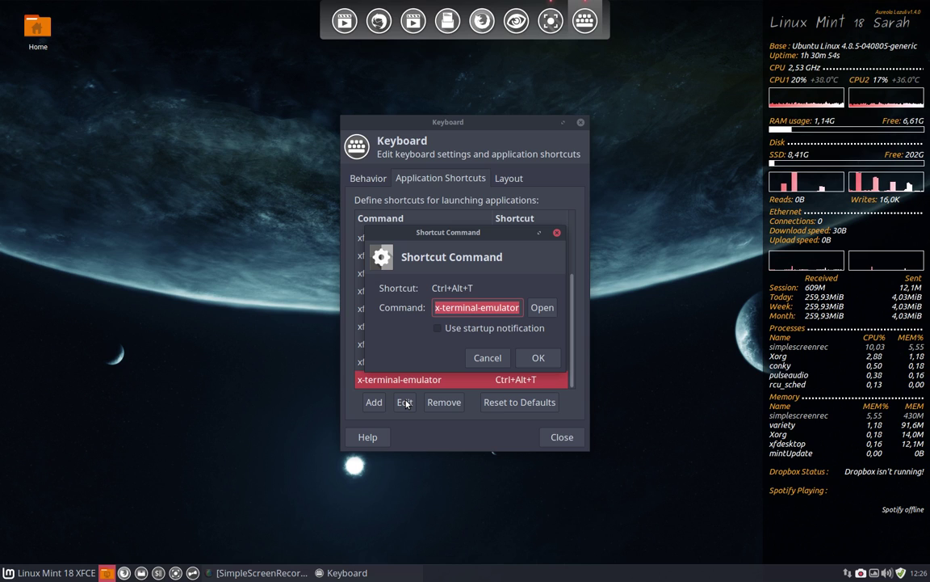
pyautogui.write('xfce4-te')
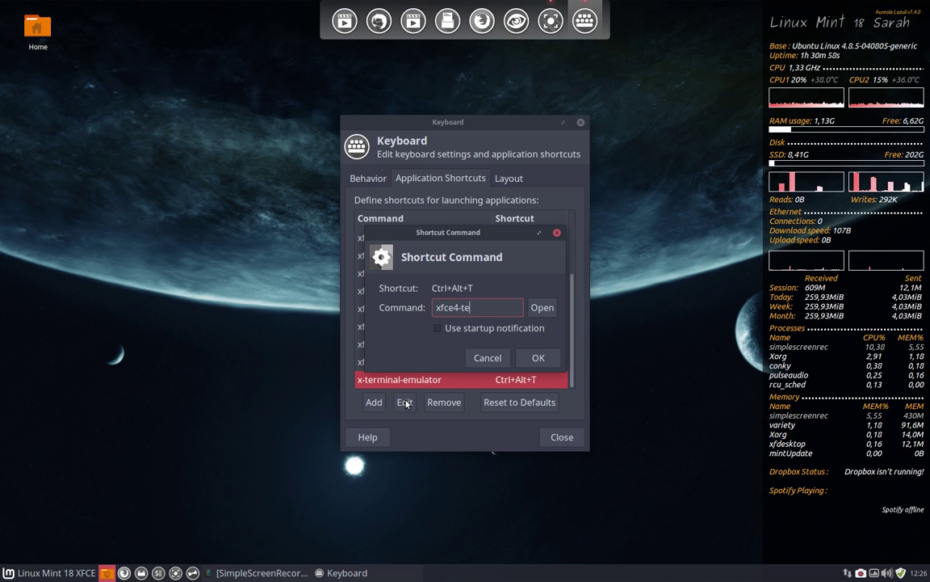
pyautogui.write('rminal')
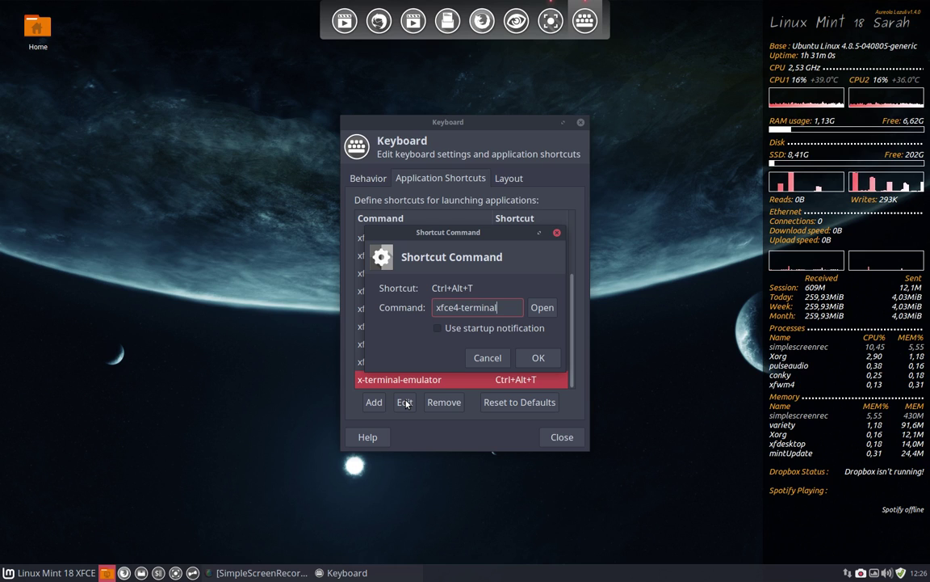
pyautogui.press('Return')
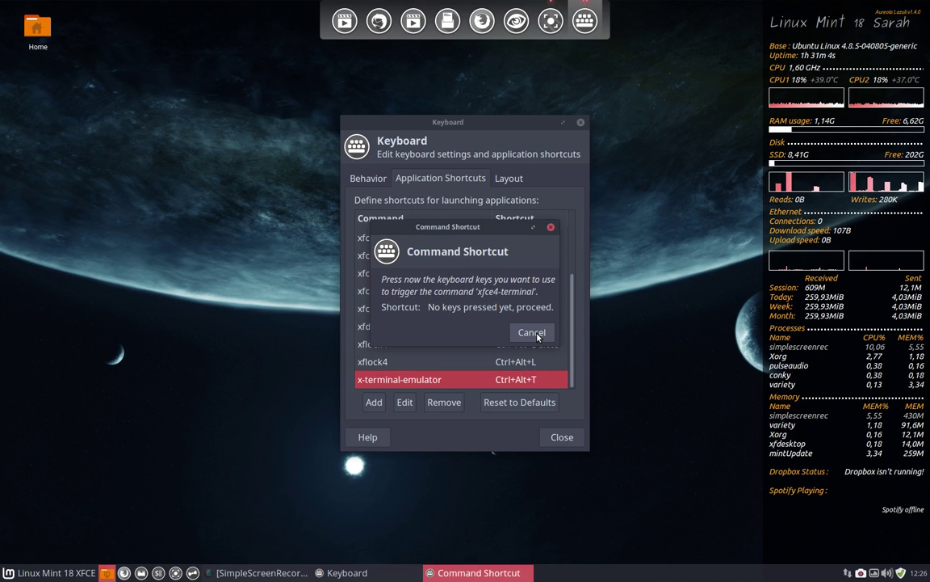
pyautogui.hotkey('ctrl', 'alt', 't')
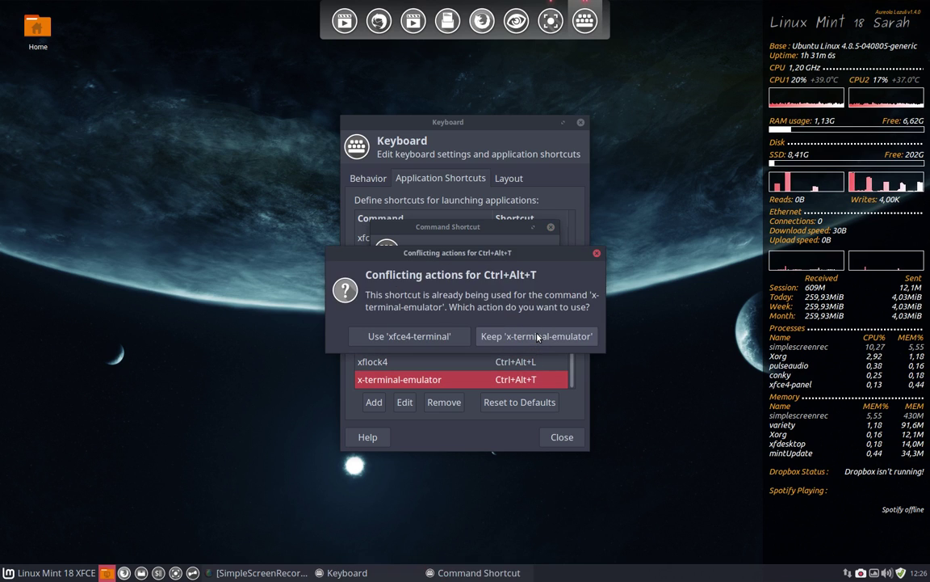
pyautogui.click(404, 338)
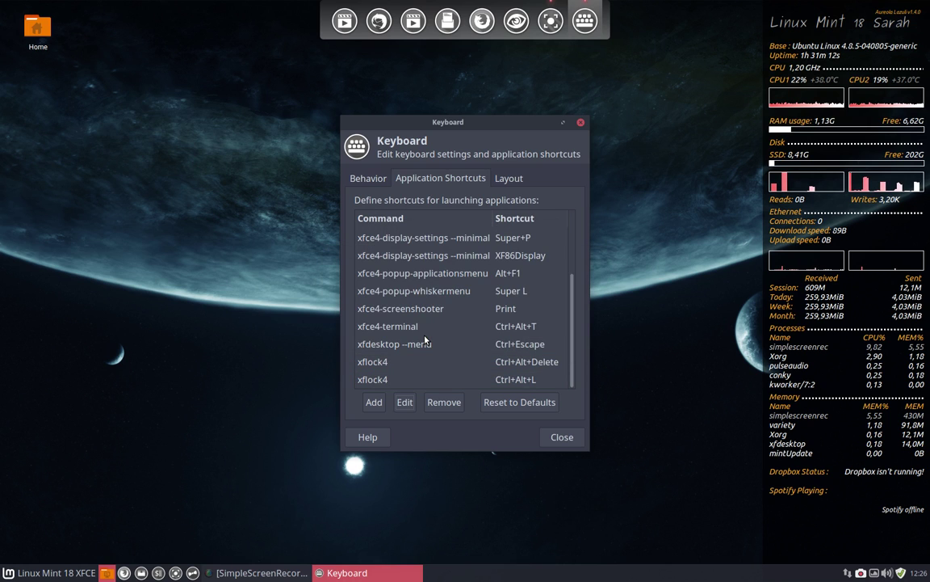
# Test the Ctrl+Alt+T shortcut by launching a terminal, move its window clear of the edge, and close it.
pyautogui.hotkey('ctrl', 'alt', 't')
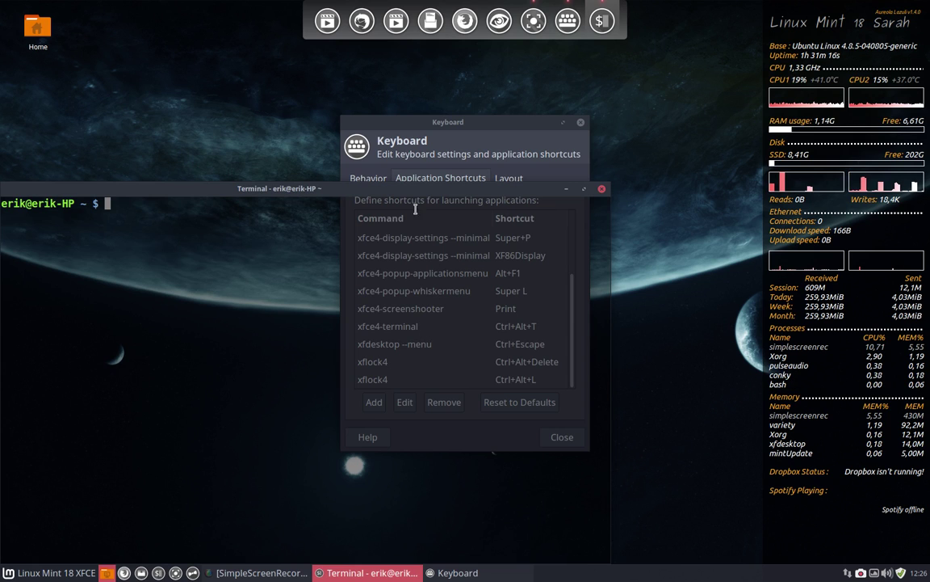
pyautogui.moveTo(321, 190); pyautogui.dragTo(420, 99)
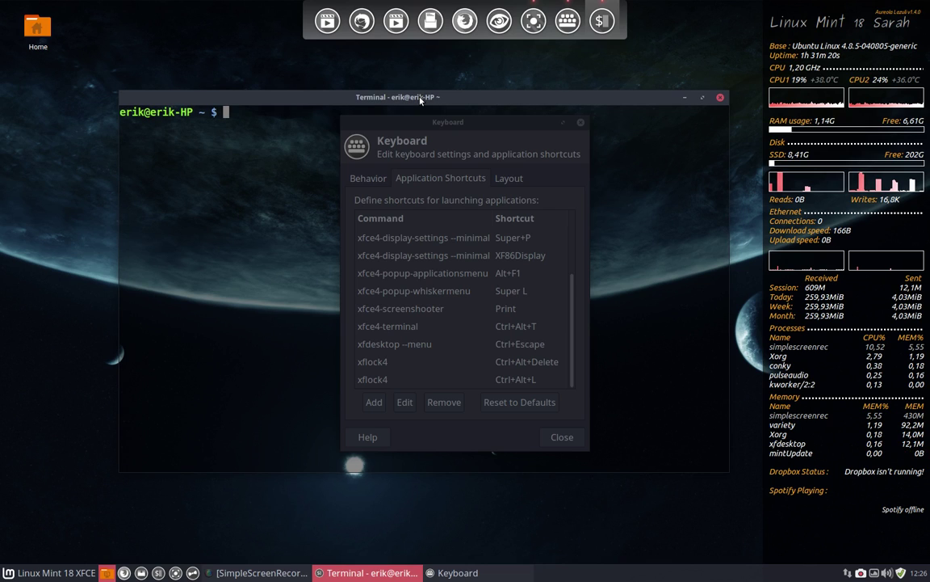
pyautogui.click(721, 98)
pyautogui.moveTo(465, 124); pyautogui.dragTo(454, 124)
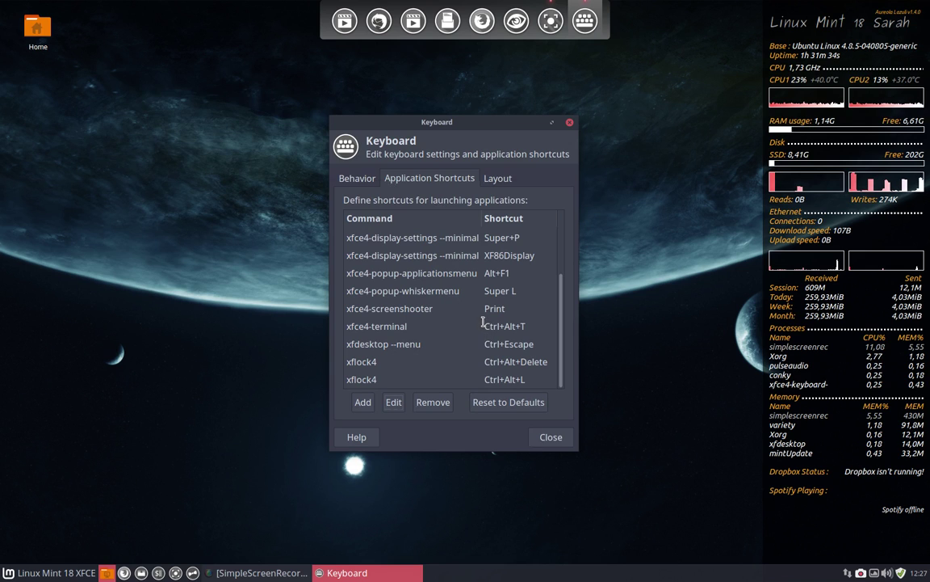
# Launch another terminal with Ctrl+Alt+T, look at the context options inside it, and close the window.
pyautogui.hotkey('ctrl', 'alt', 't')
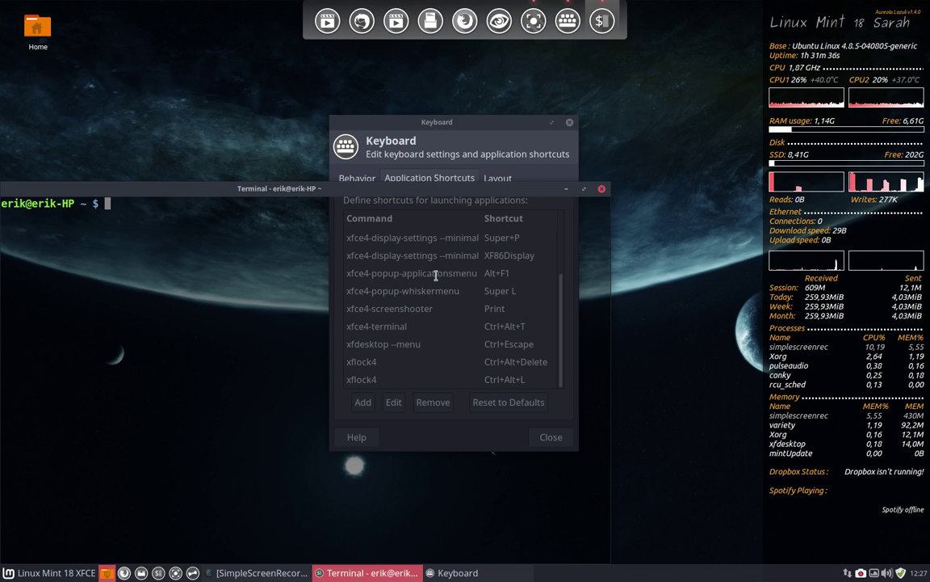
pyautogui.moveTo(323, 188); pyautogui.dragTo(435, 113)
pyautogui.rightClick(267, 172)
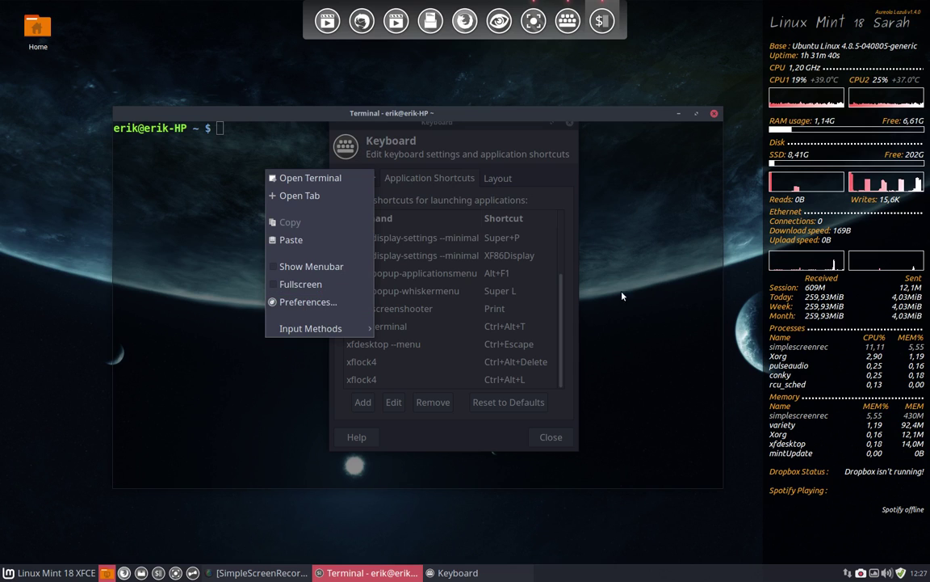
pyautogui.click(714, 116)
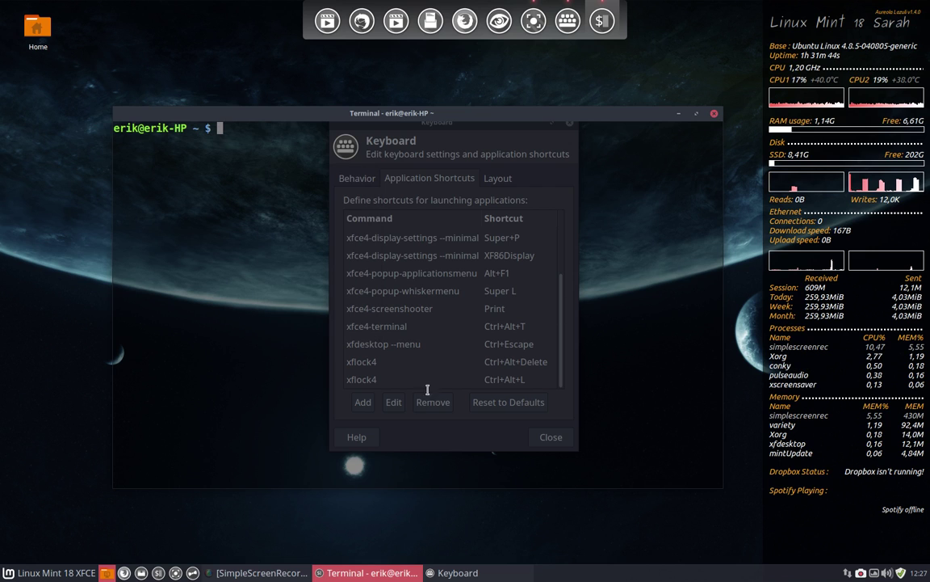
pyautogui.click(714, 113)
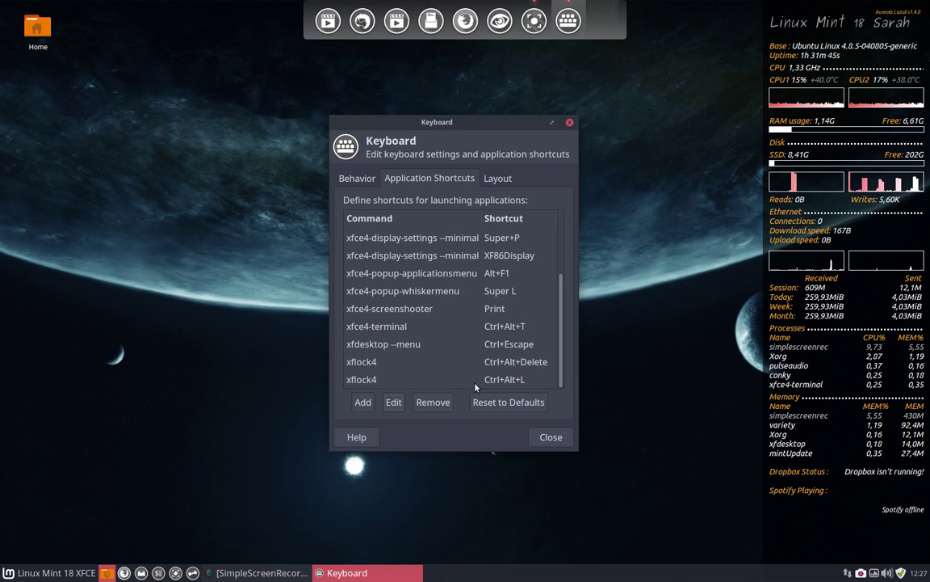
# Add an application shortcut that runs the command variety -f with Alt+F.
pyautogui.click(364, 402)
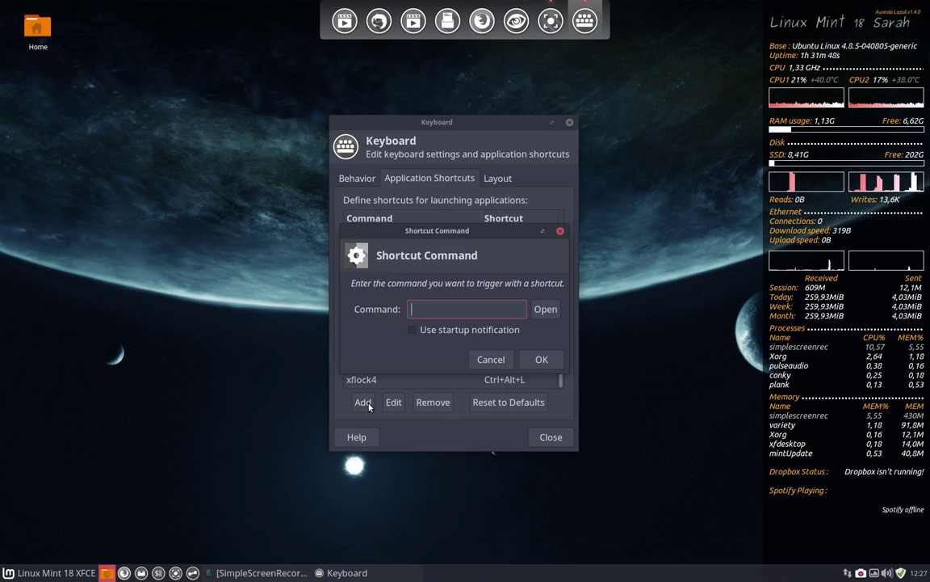
pyautogui.write('variety')
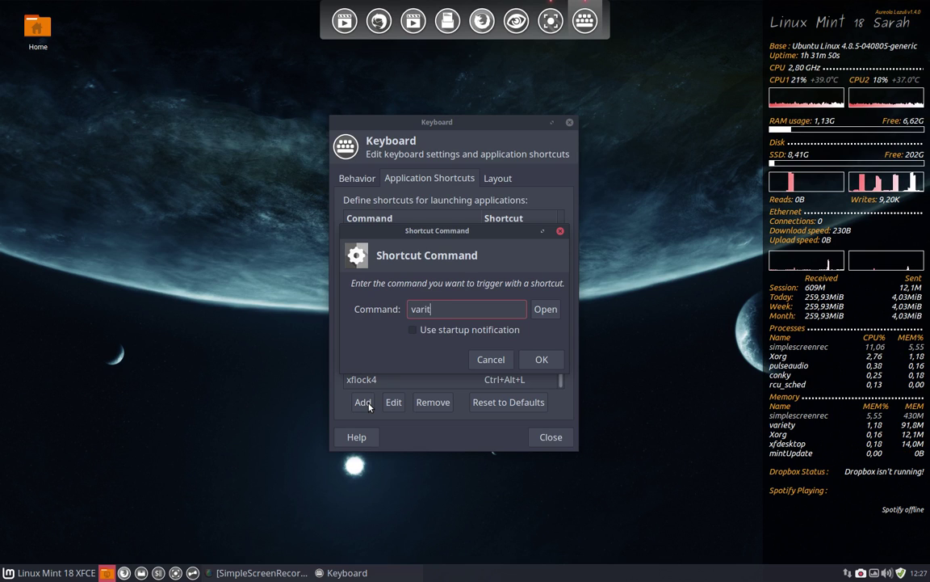
pyautogui.press('BackSpace')
pyautogui.press('BackSpace')
pyautogui.press('BackSpace')
pyautogui.write('ety')
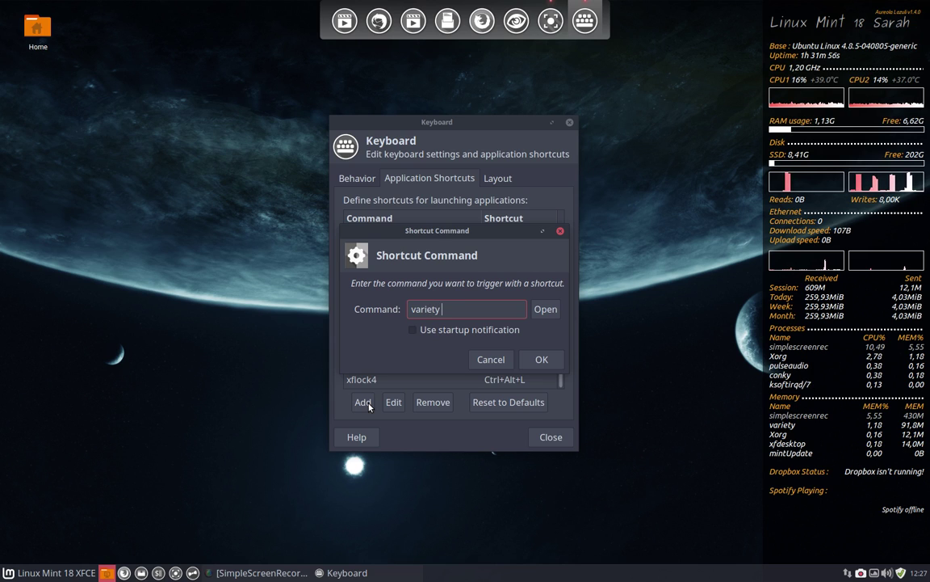
pyautogui.write(' -f')
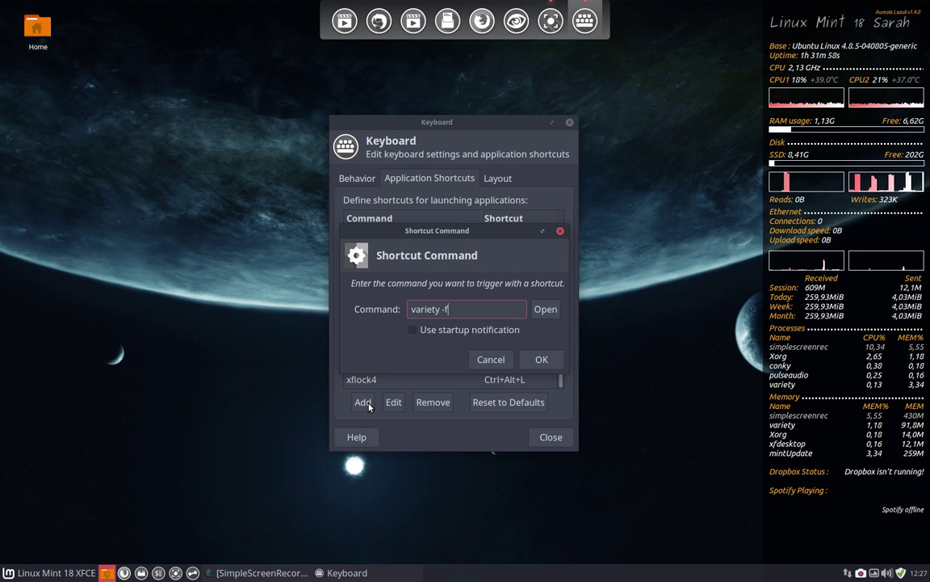
pyautogui.click(540, 360)
pyautogui.hotkey('alt', 'l')
pyautogui.hotkey('alt', 'f')
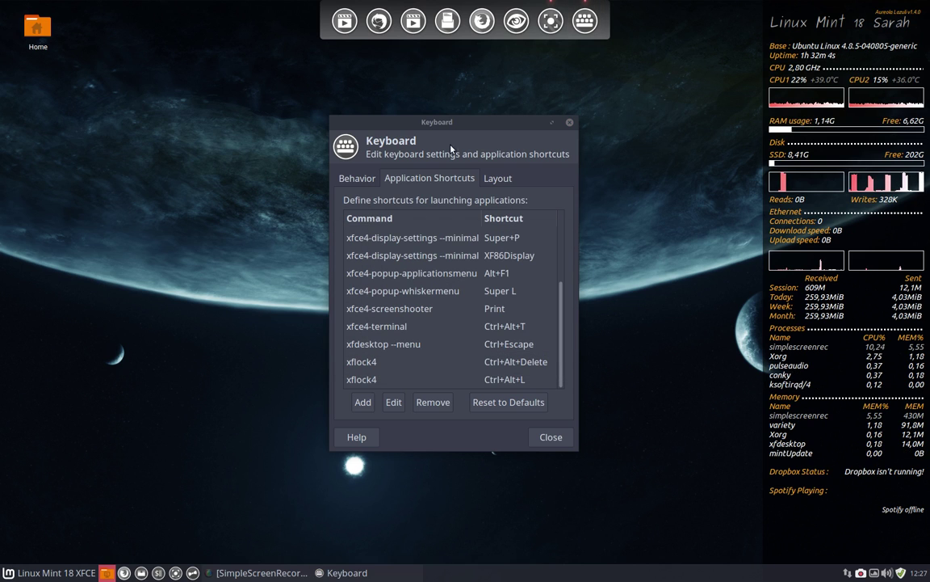
# Add an application shortcut that runs the command variety -n with Alt+N.
pyautogui.moveTo(526, 125); pyautogui.dragTo(597, 164)
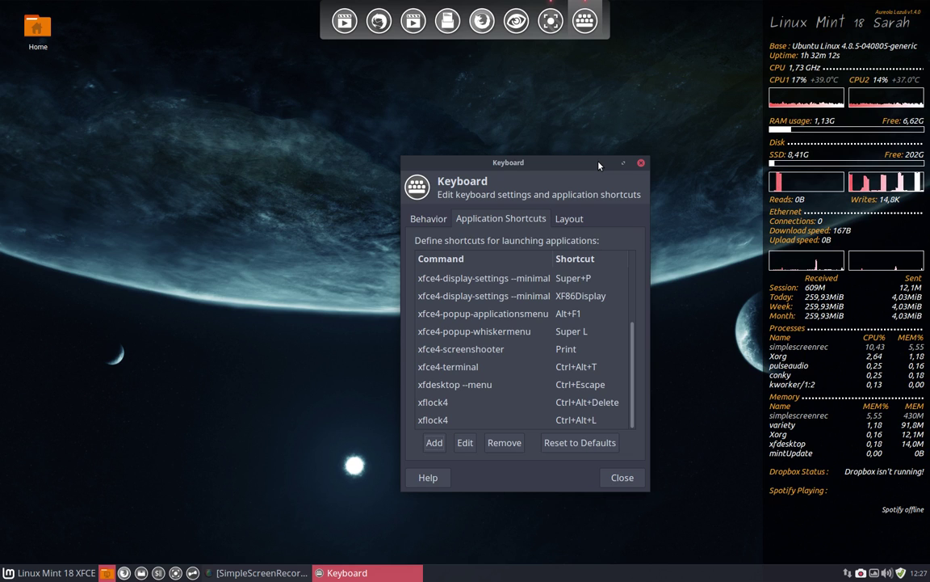
pyautogui.click(434, 444)
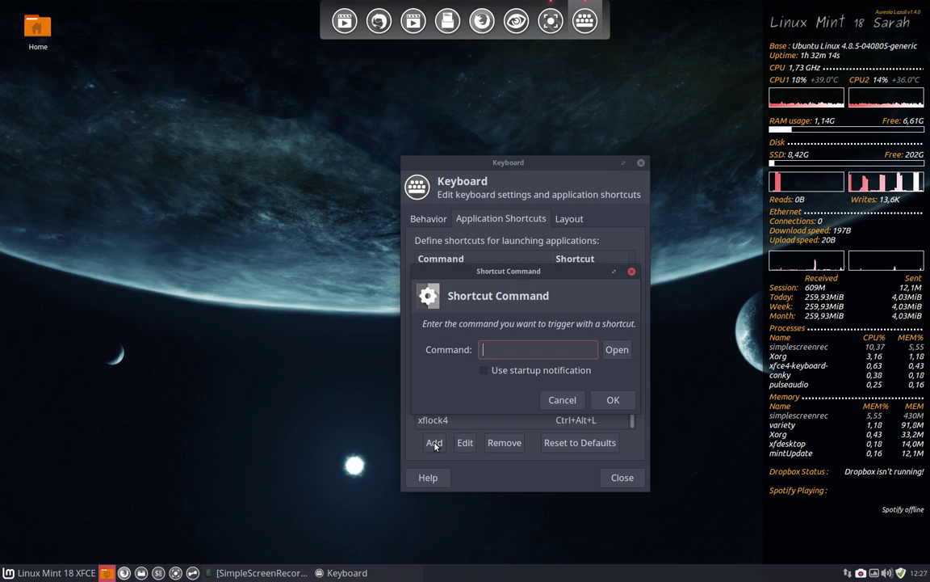
pyautogui.write('variety ')
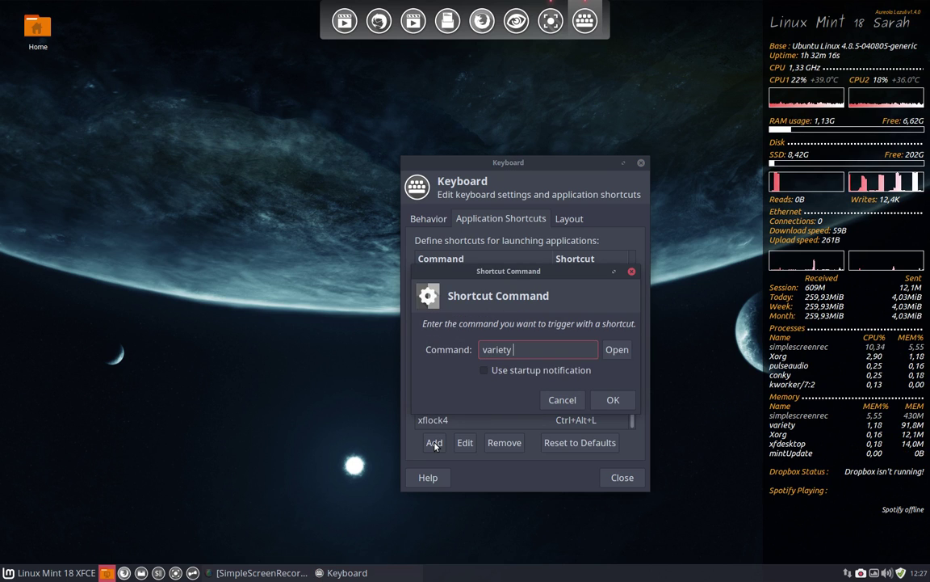
pyautogui.write('-n')
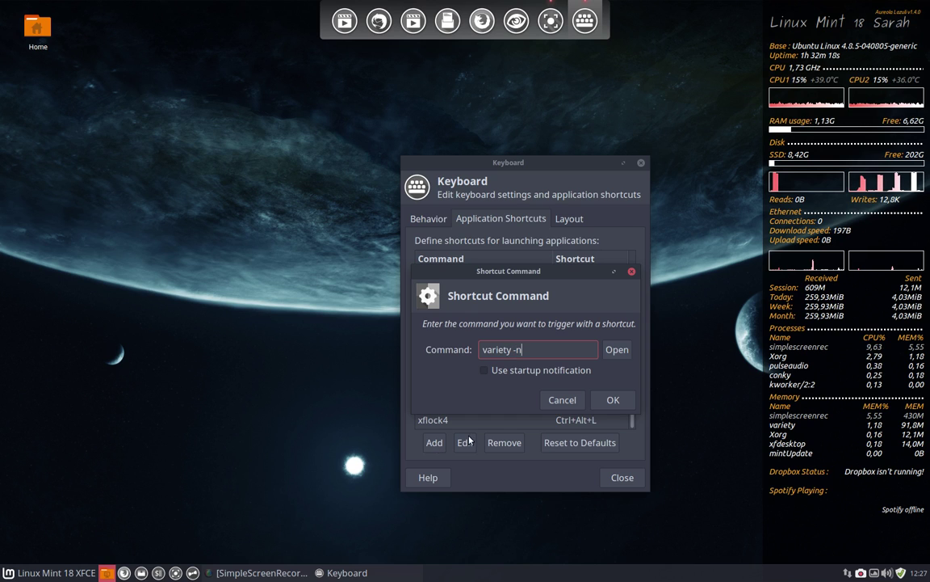
pyautogui.click(613, 400)
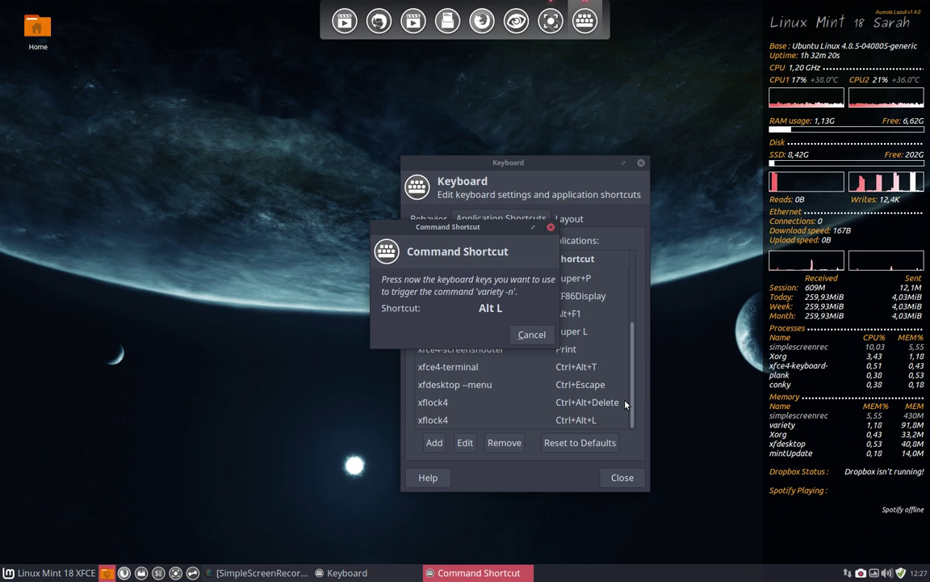
pyautogui.hotkey('alt', 'n')
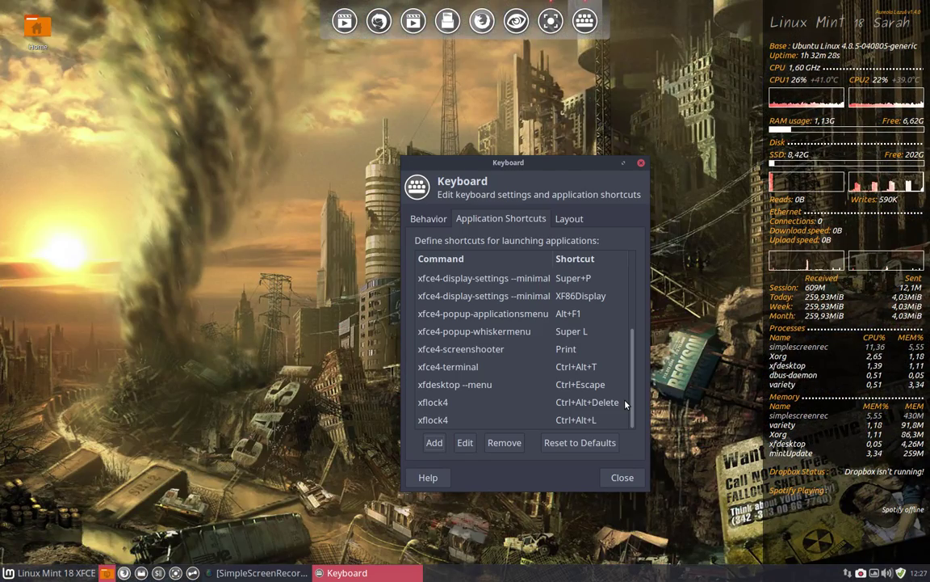
# Add an application shortcut that runs the command variety -p with Alt+P.
pyautogui.click(433, 442)
pyautogui.write('va')
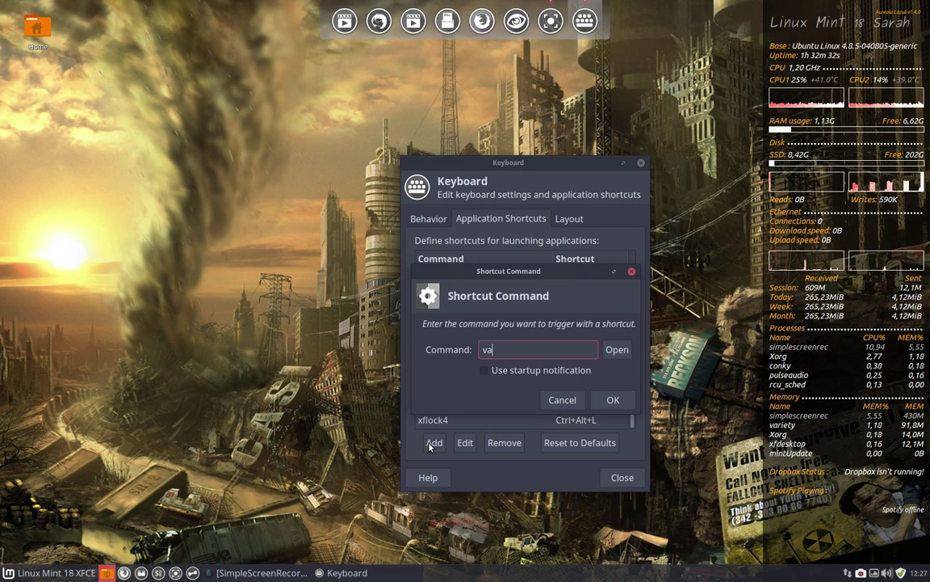
pyautogui.write('riety ')
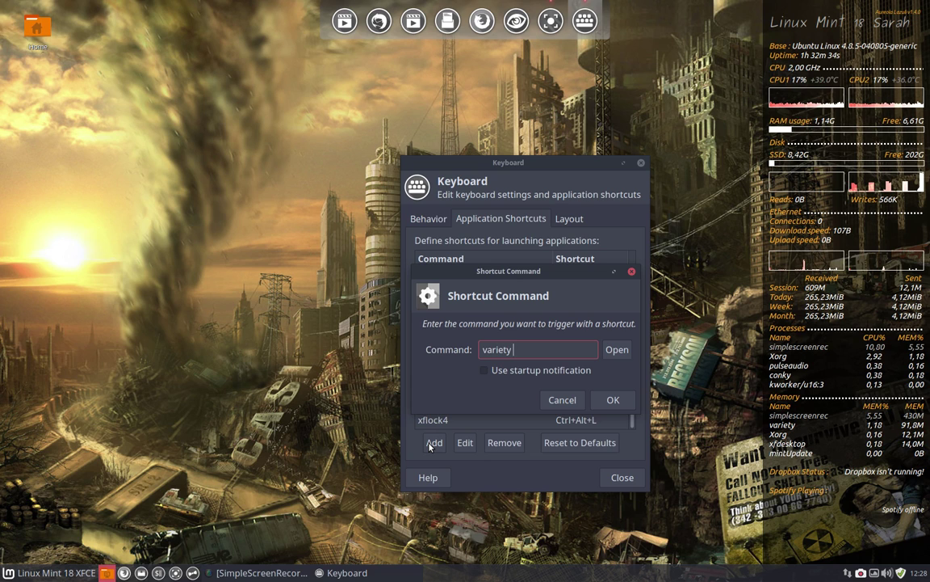
pyautogui.write('-p')
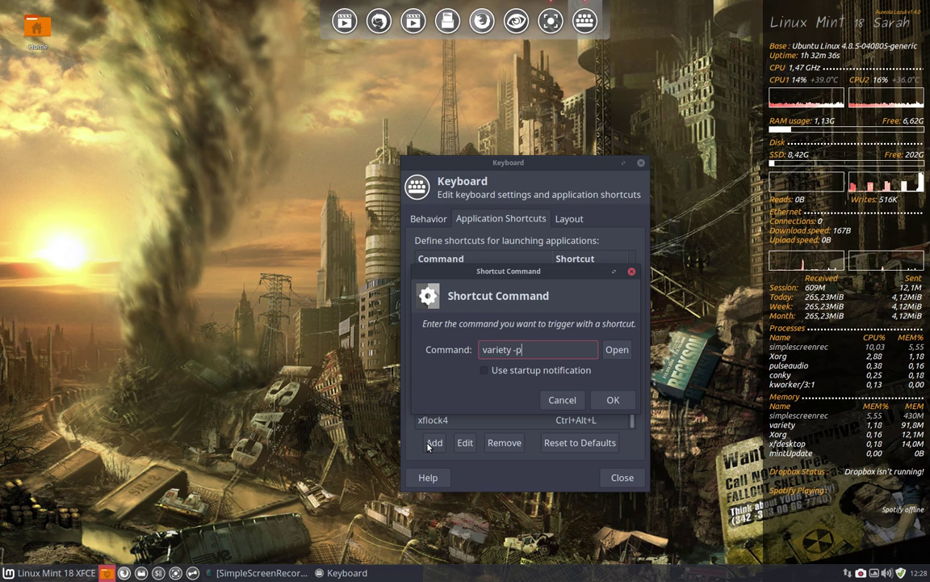
pyautogui.click(614, 400)
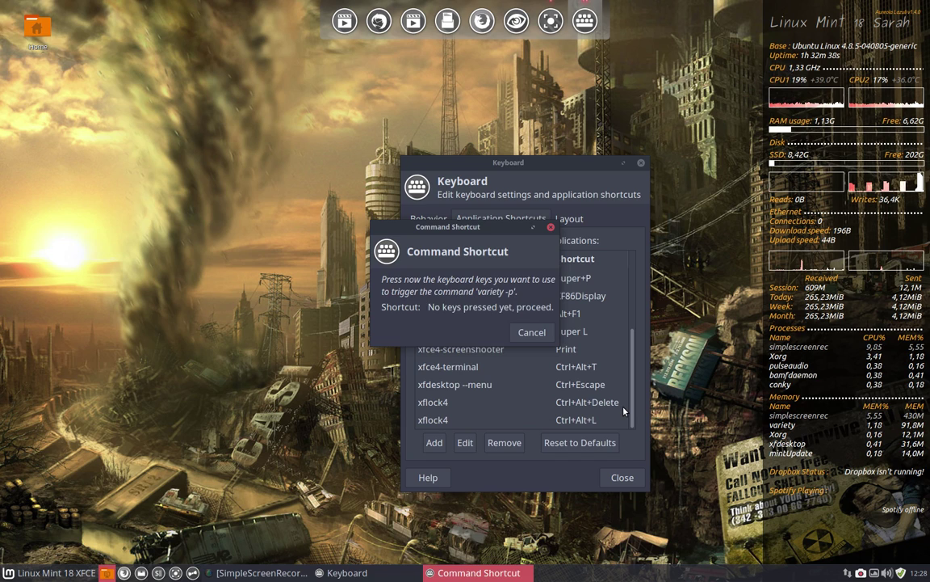
pyautogui.hotkey('alt', 'p')
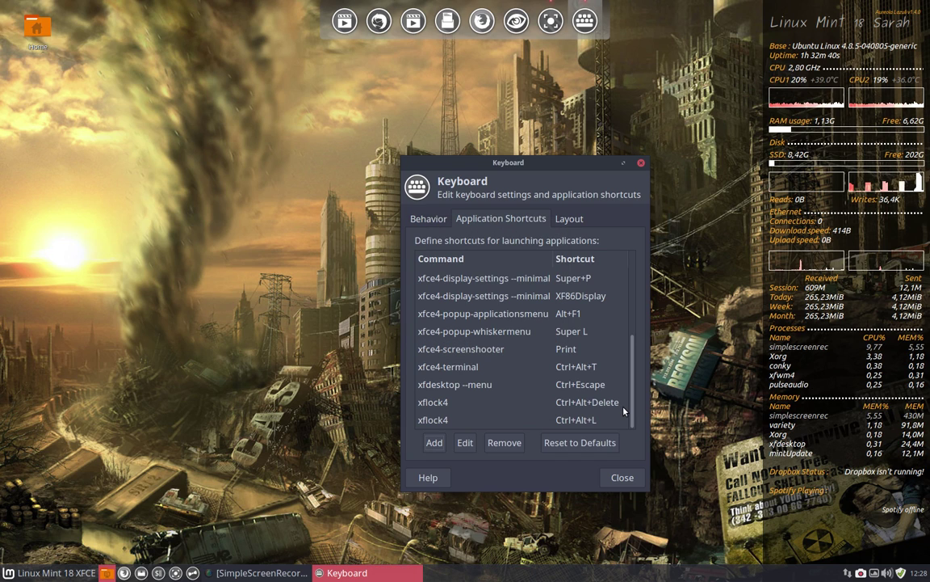
# Test the Alt+P shortcut by stepping back through several previous wallpapers.
pyautogui.hotkey('alt', 'p')
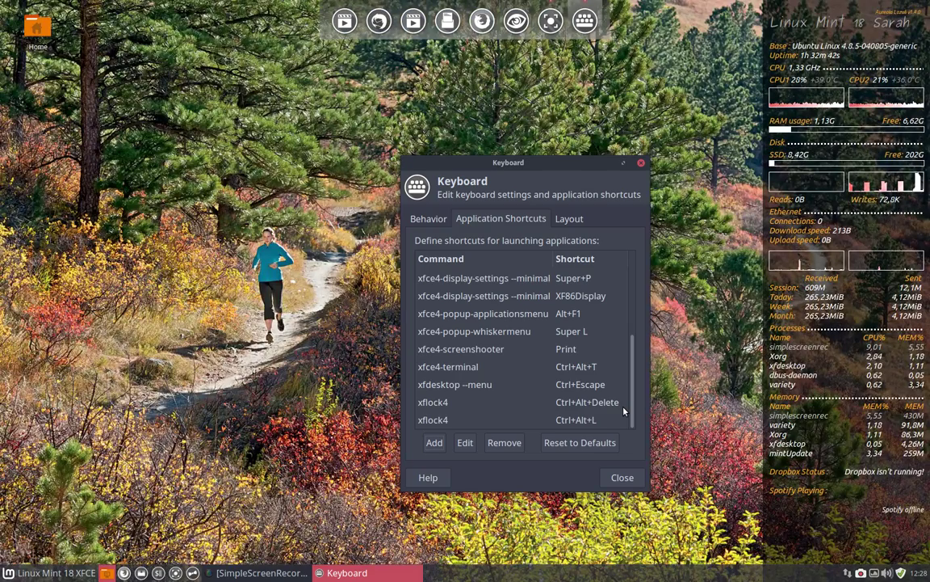
pyautogui.hotkey('alt', 'p')
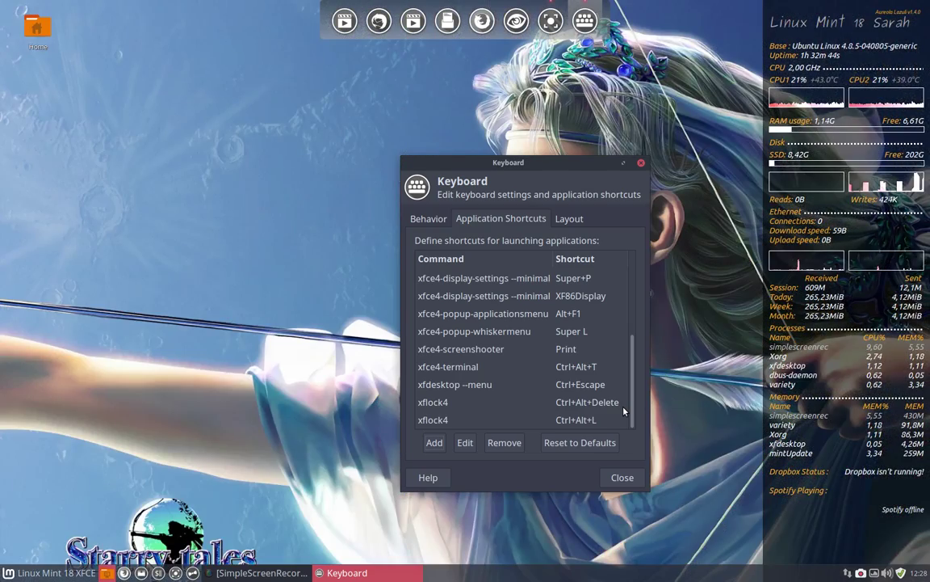
pyautogui.hotkey('alt', 'p')
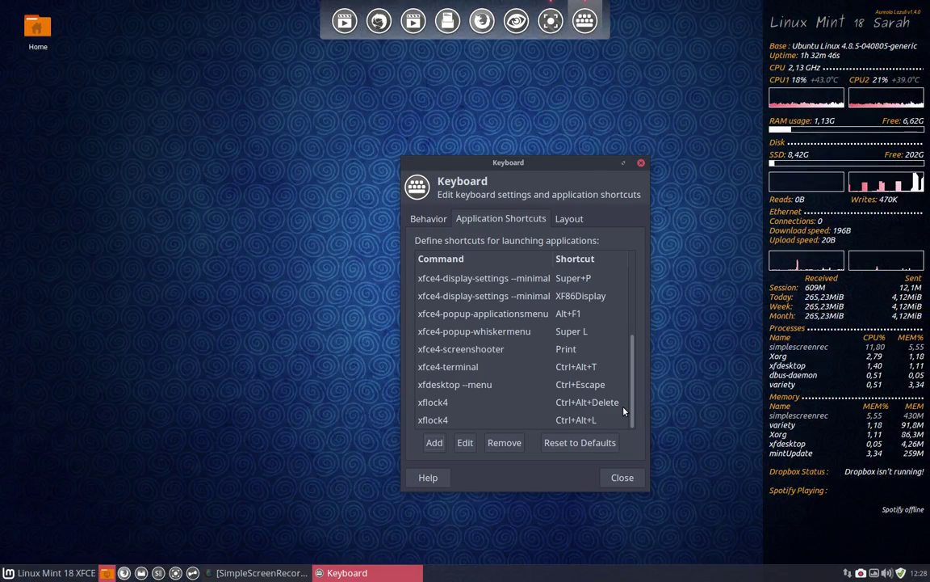
pyautogui.hotkey('alt', 'p')
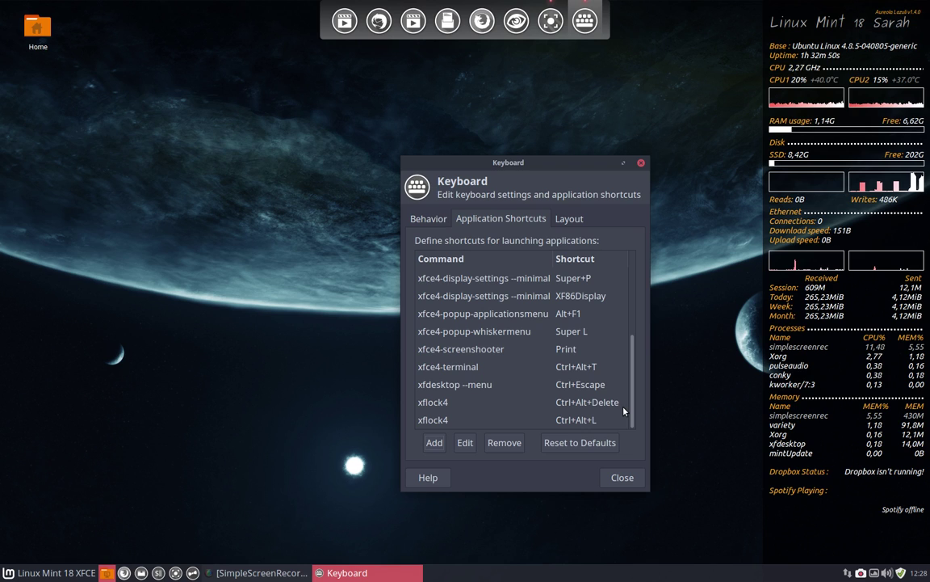
# Add another application shortcut that runs the command variety -n with Alt+Right.
pyautogui.click(435, 443)
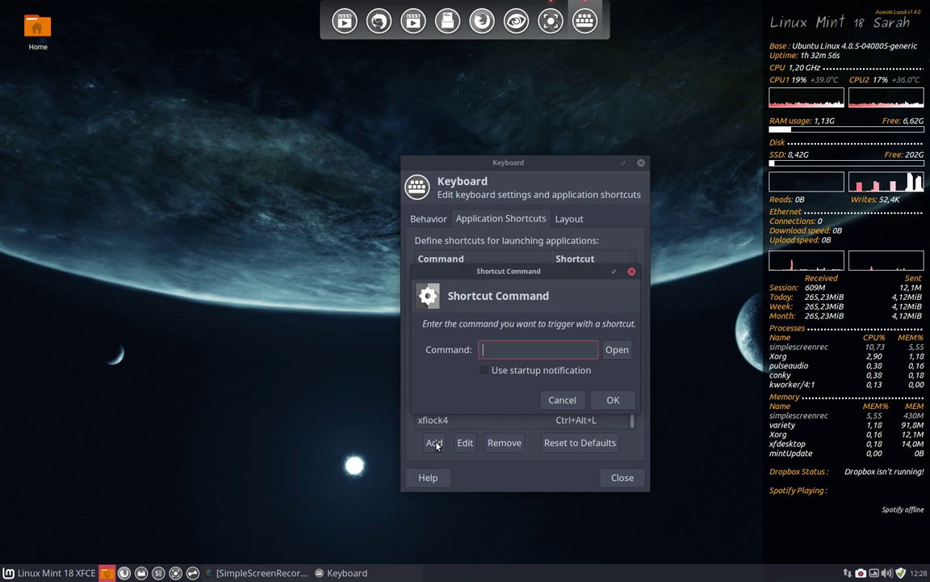
pyautogui.write('variety')
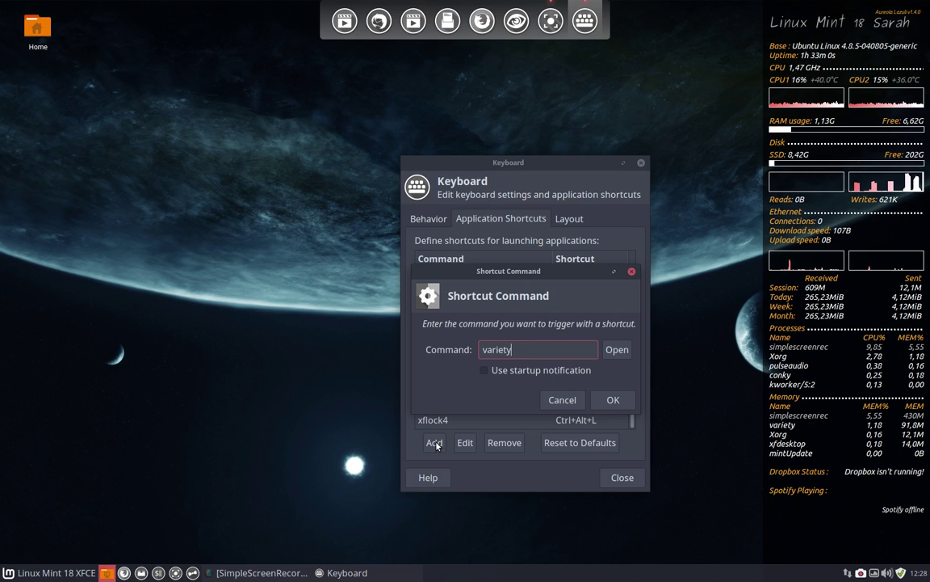
pyautogui.write(' -n')
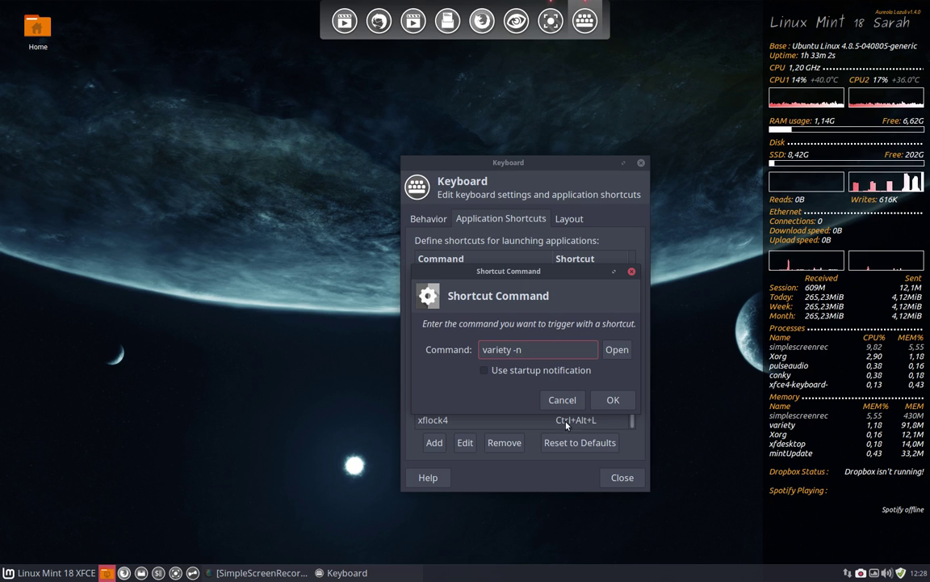
pyautogui.click(600, 402)
pyautogui.hotkey('alt', 'l')
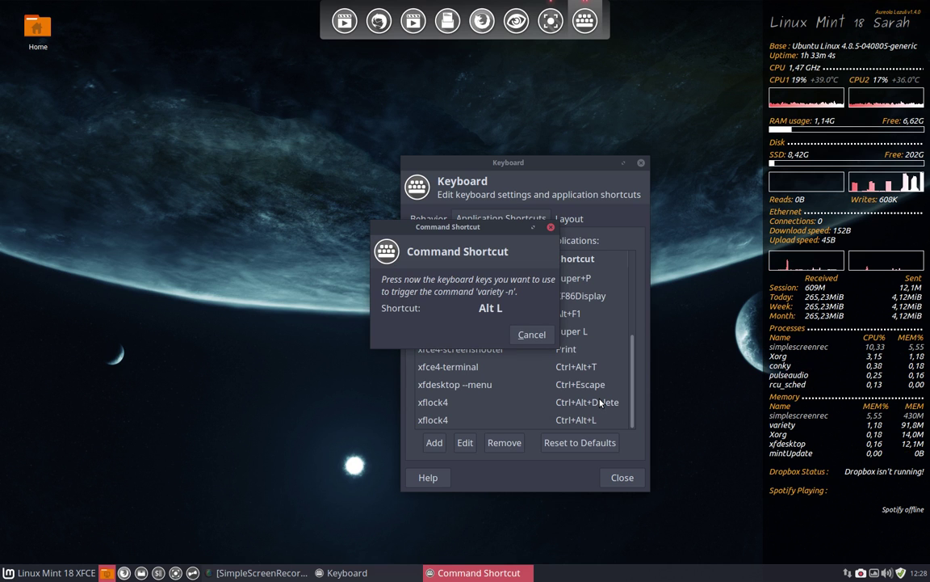
pyautogui.hotkey('alt', 'Right')
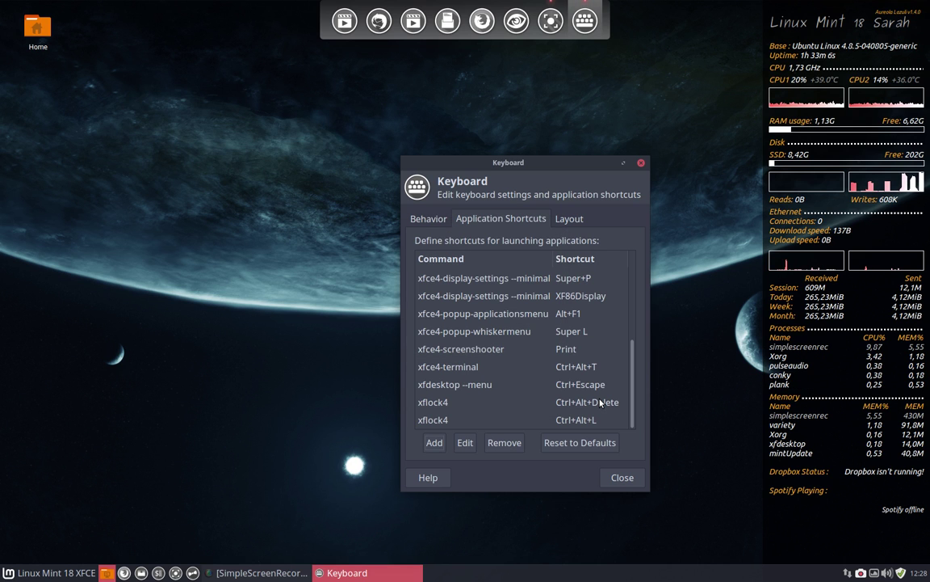
# Test the Alt+Right shortcut by advancing through several wallpapers, and close the Keyboard settings.
pyautogui.hotkey('alt', 'Right')
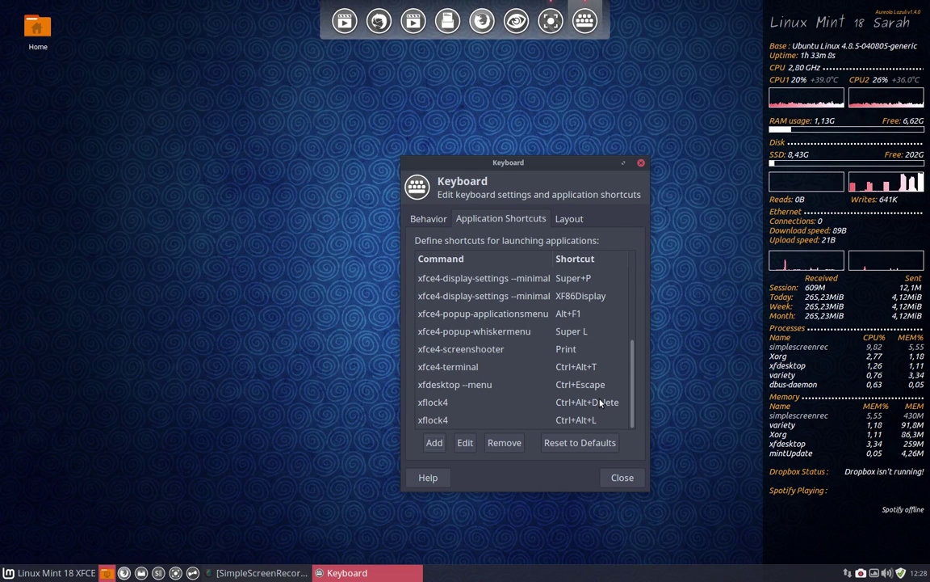
pyautogui.hotkey('alt', 'Right')
pyautogui.hotkey('alt', 'Right')
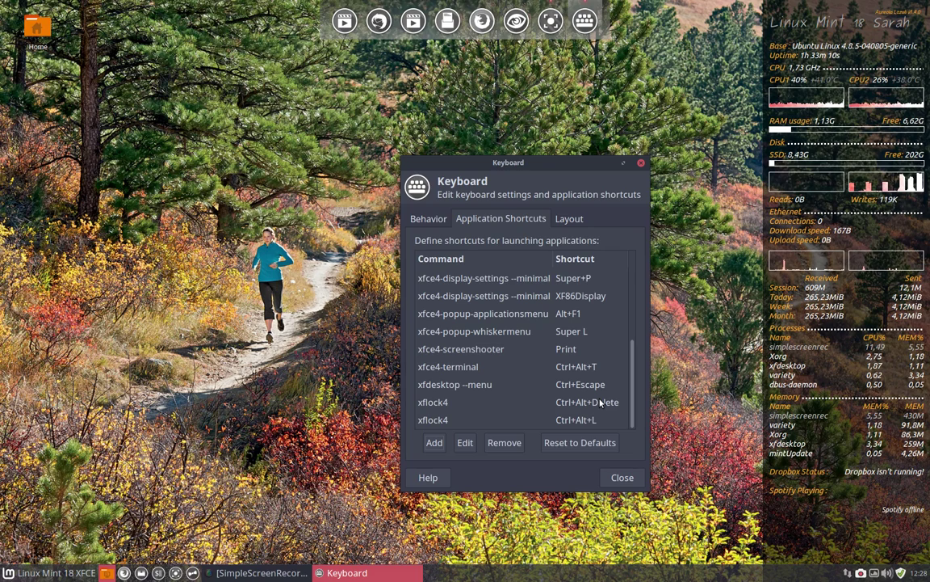
pyautogui.click(641, 163)
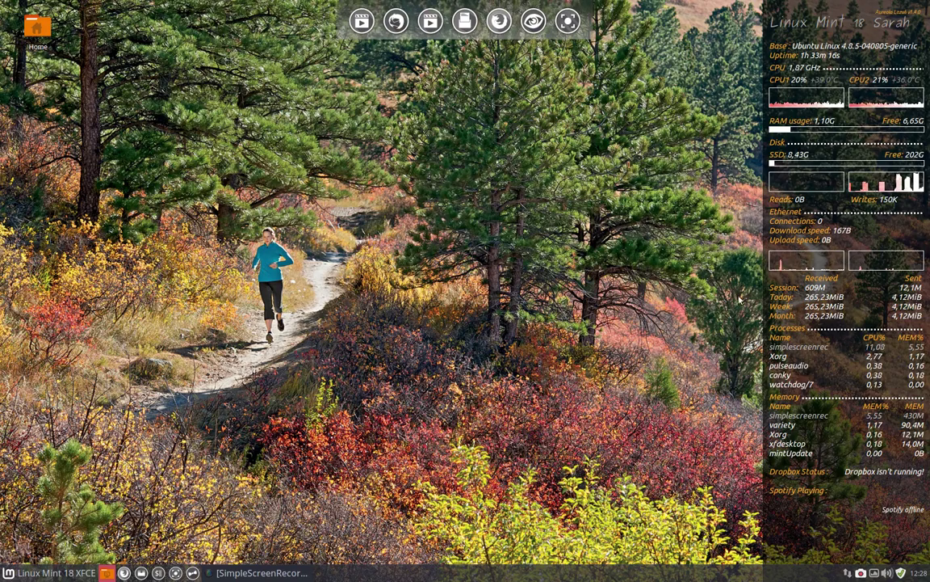